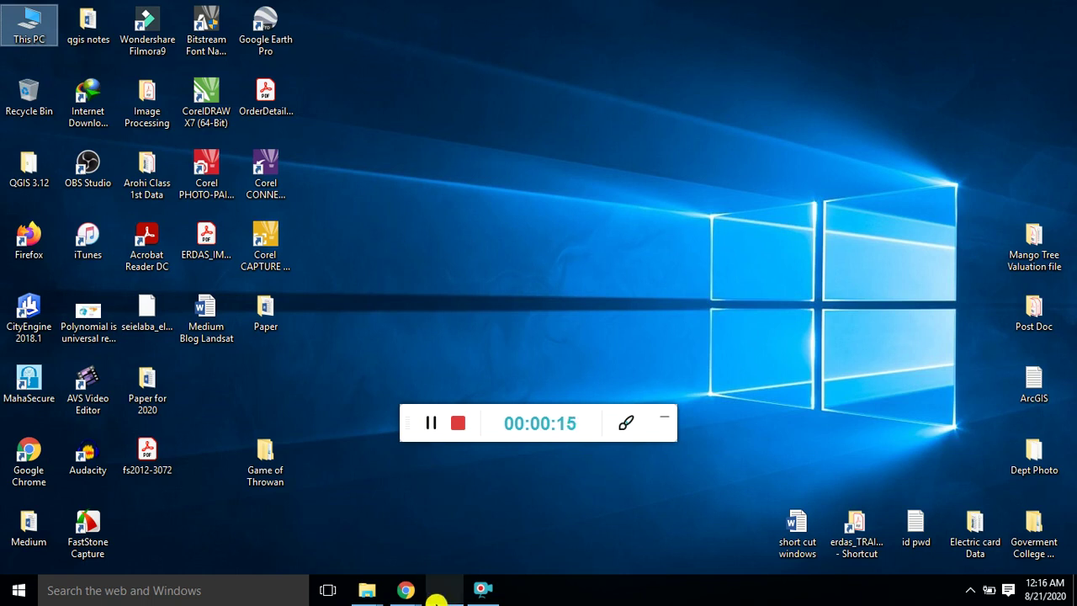
- Review the 3D Analyst and ArcScene help page in Chrome, then minimize the browser
mouse_move(405, 590)
click(481, 533)
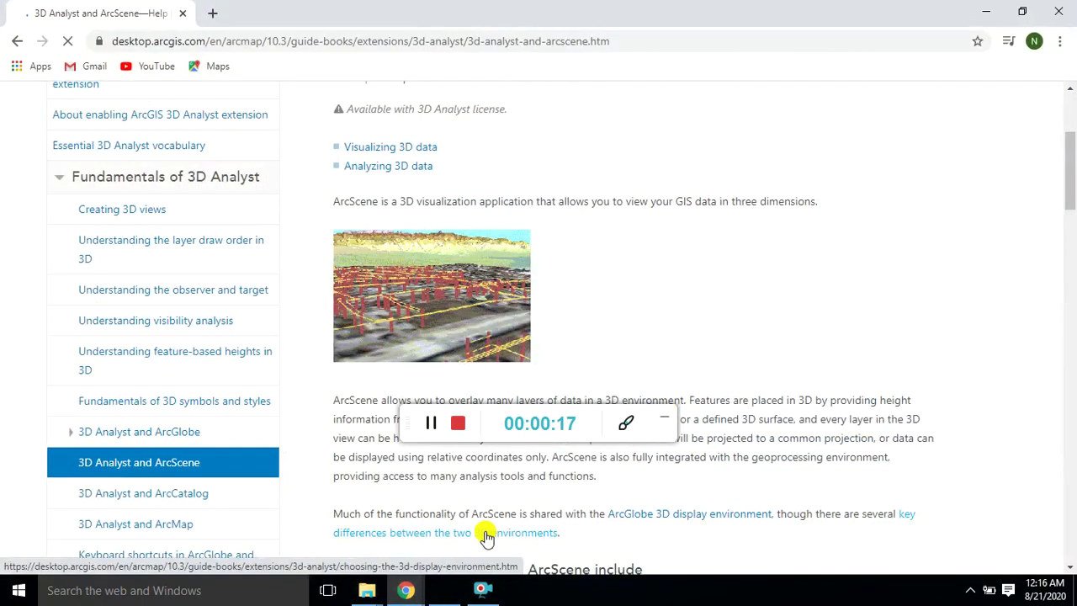
drag(409, 413, 565, 584)
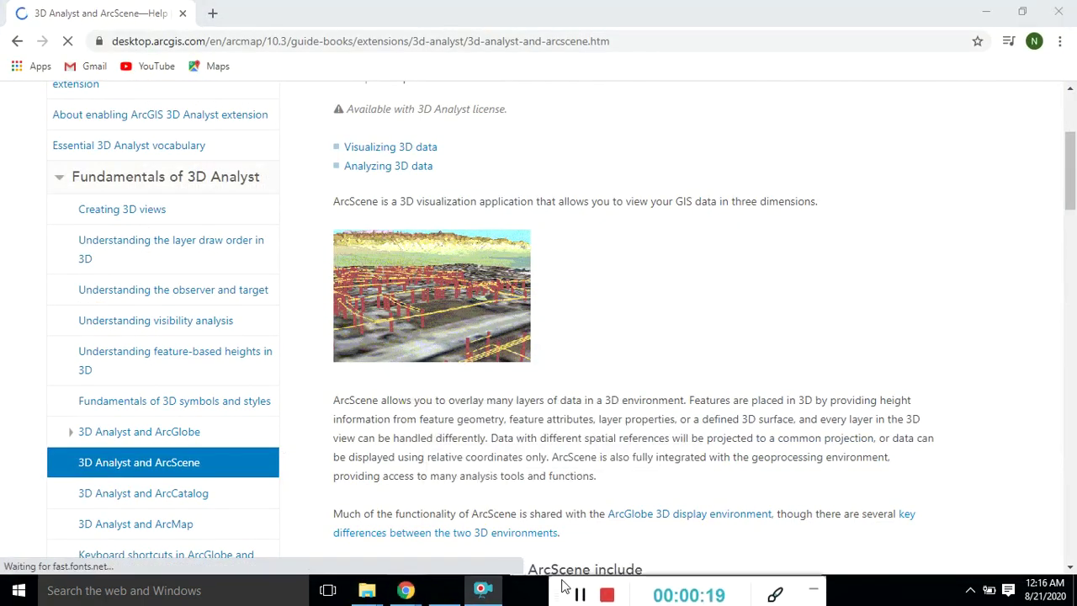
scroll(638, 356, up, 4)
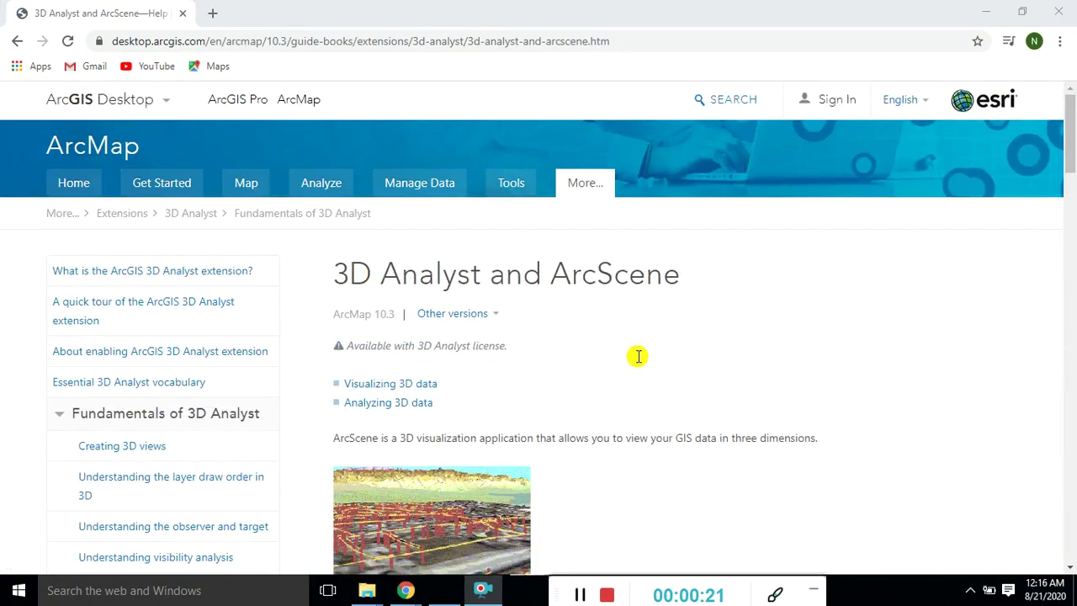
scroll(638, 356, down, 3)
scroll(639, 356, up, 3)
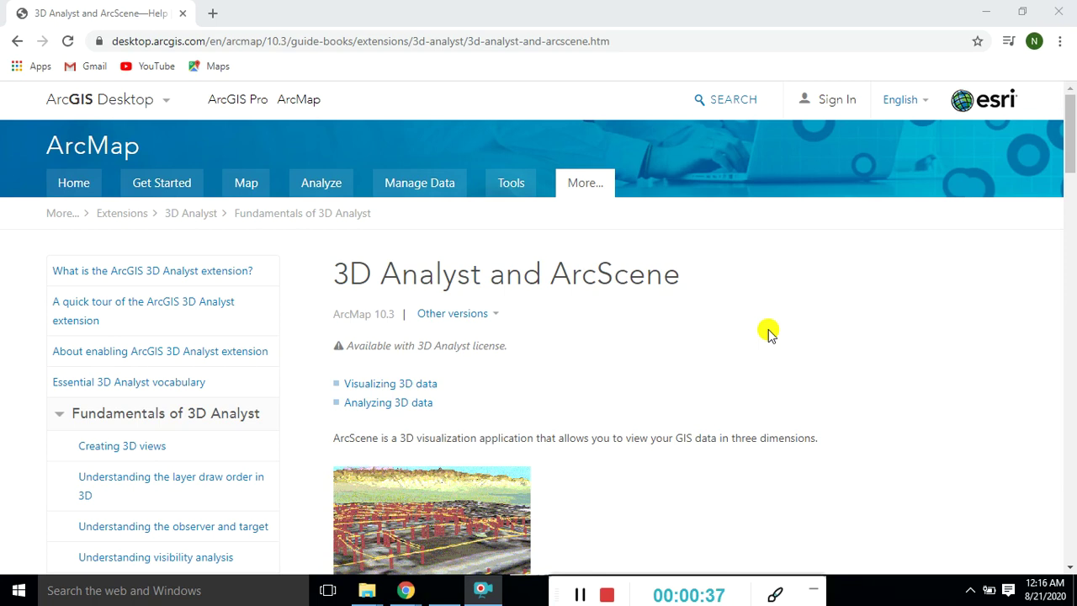
scroll(768, 332, down, 3)
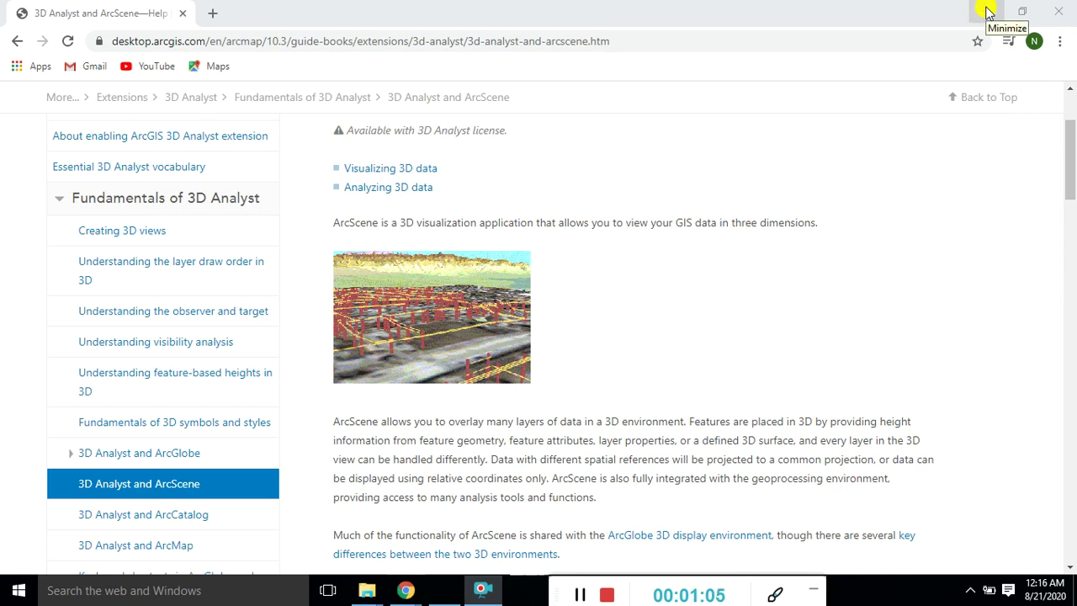
click(989, 11)
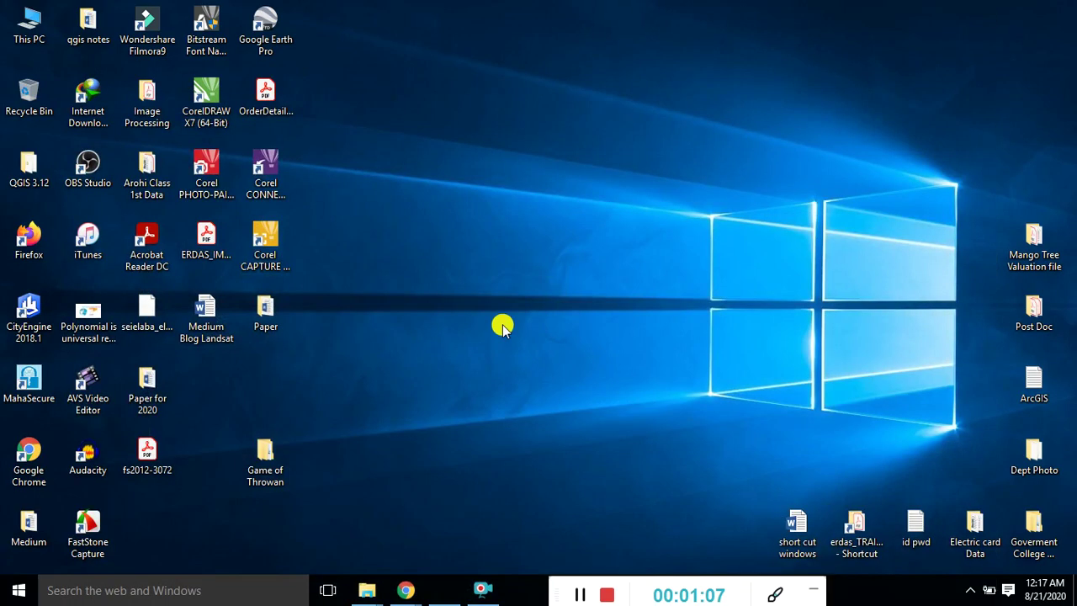
- Launch ArcScene 10.6.1 by searching 'arc' in Windows search
click(17, 591)
click(71, 591)
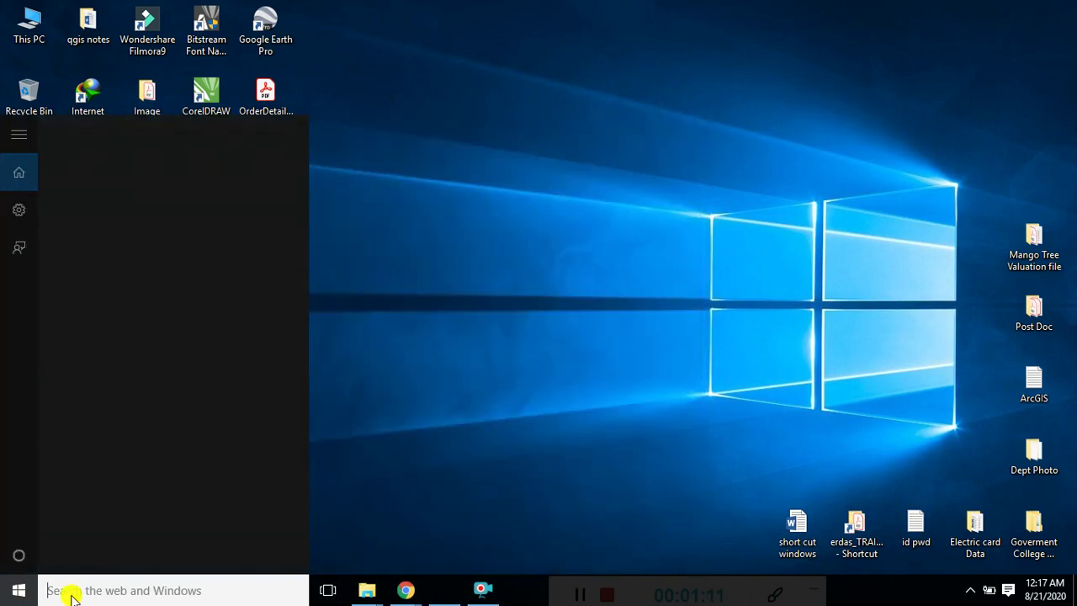
text(arc)
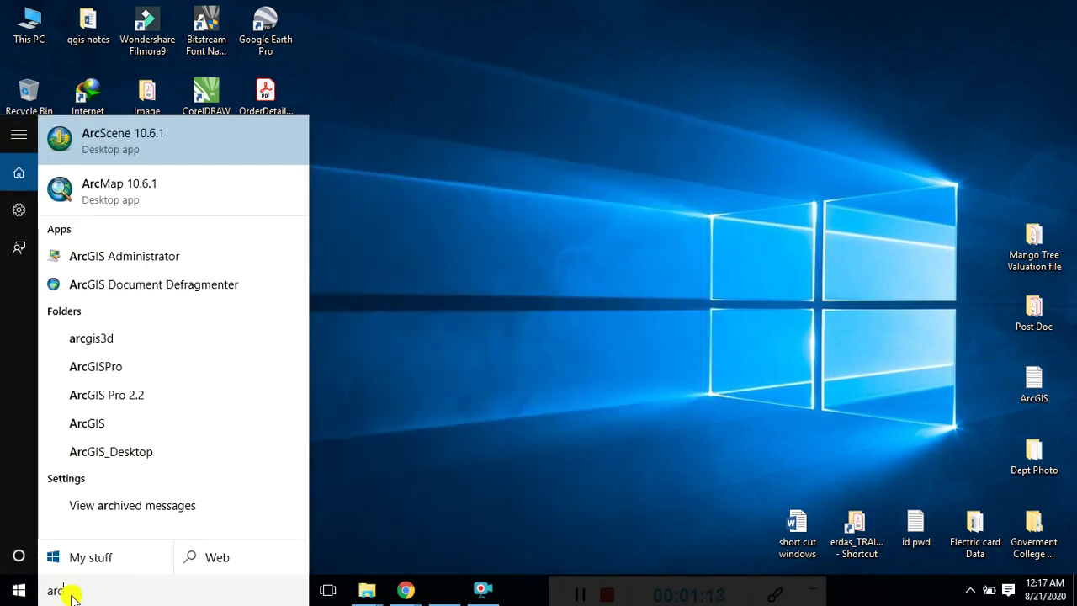
click(132, 149)
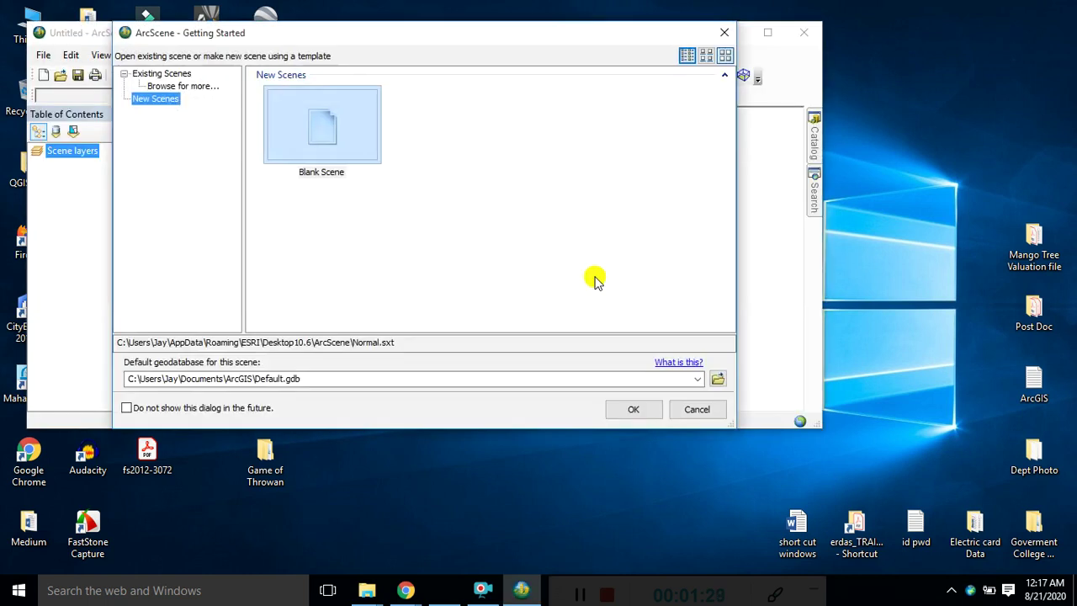
- Start a Blank Scene and maximize the ArcScene window
click(330, 122)
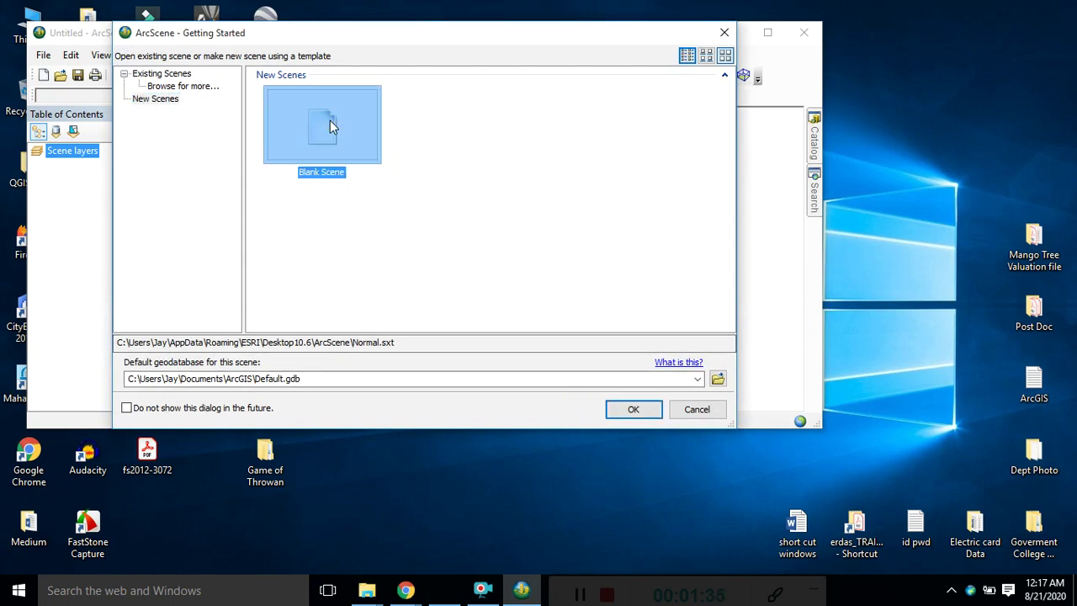
click(637, 409)
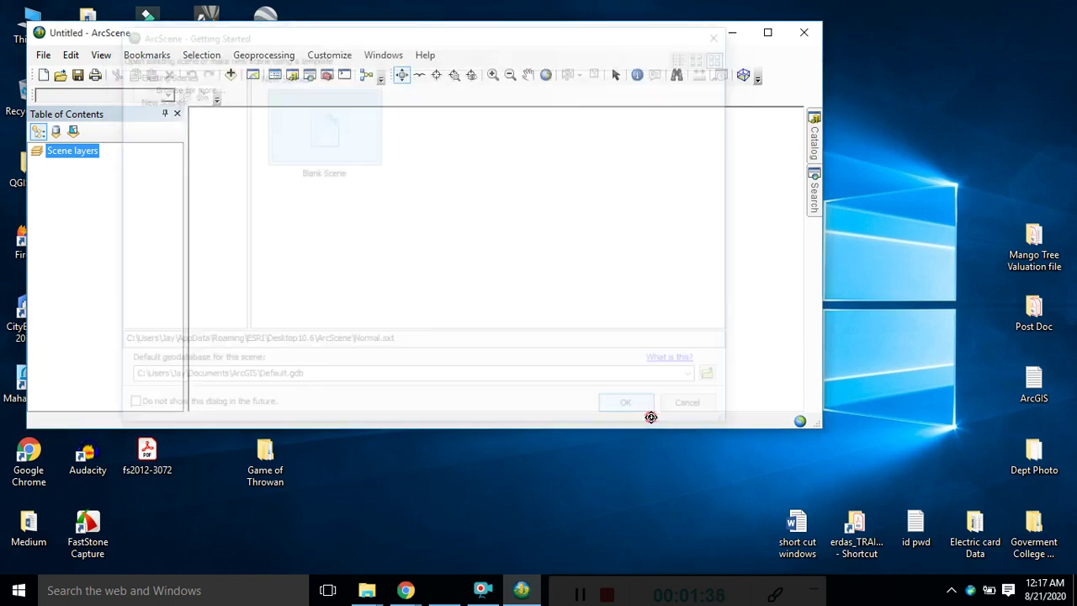
click(769, 32)
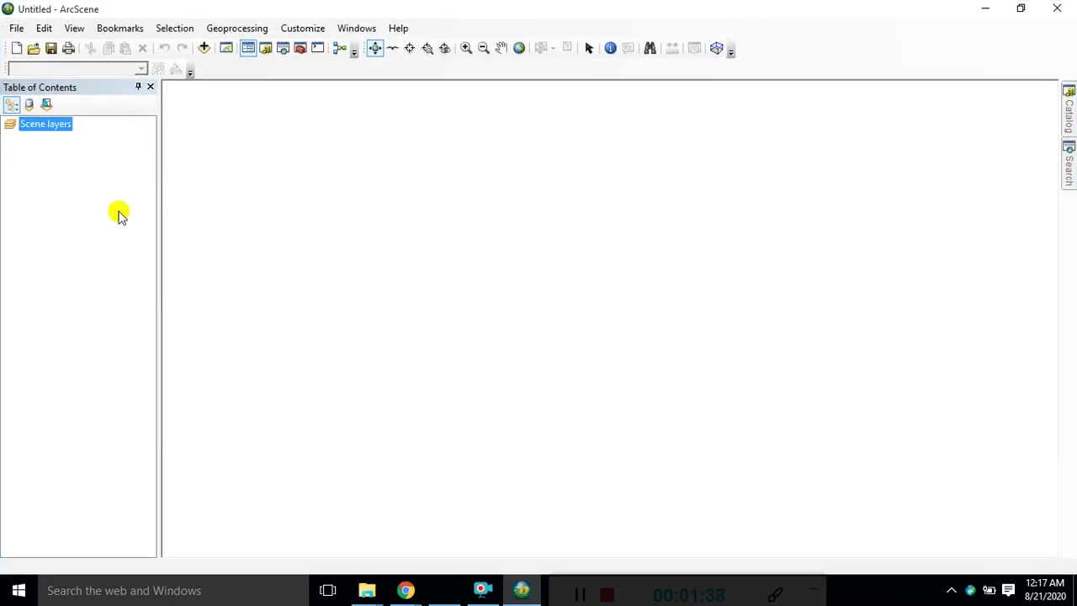
- In Scene Properties' coordinate system settings, expand Projected > UTM > WGS 1984 > Northern Hemisphere
right_click(34, 131)
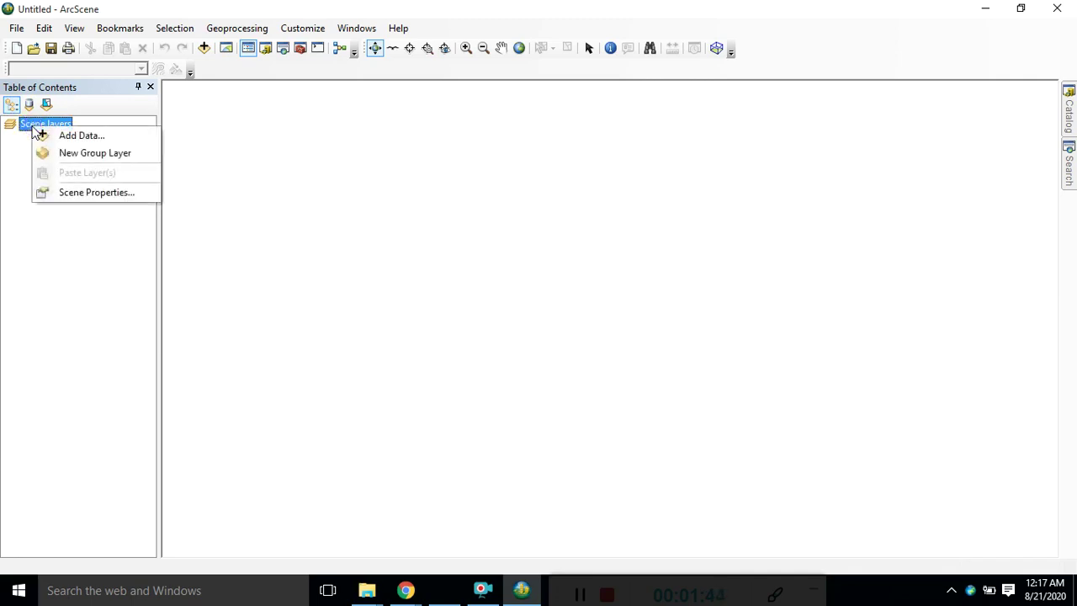
click(96, 193)
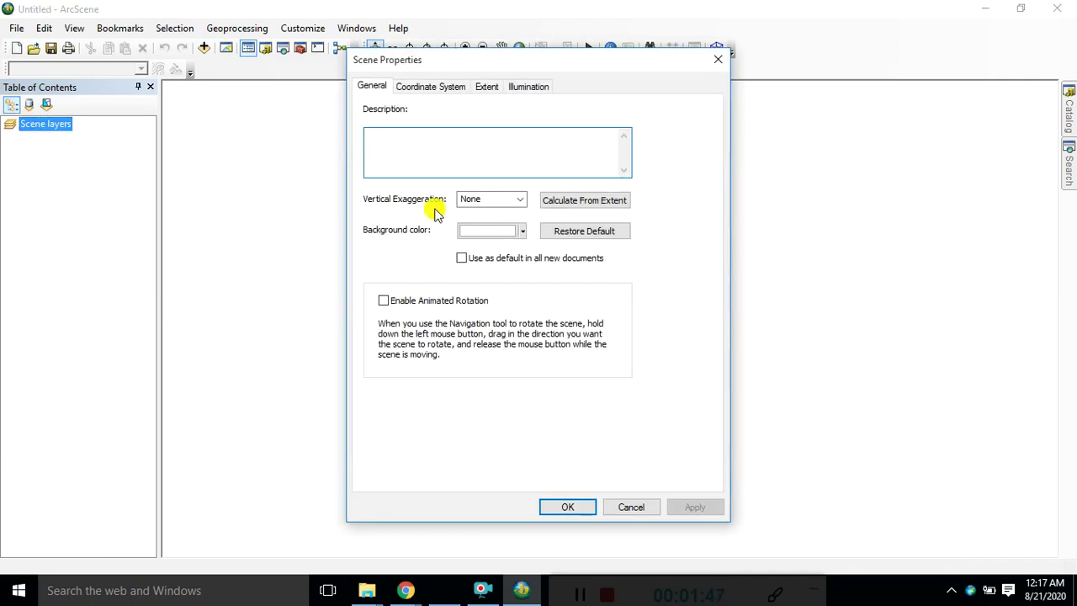
click(415, 88)
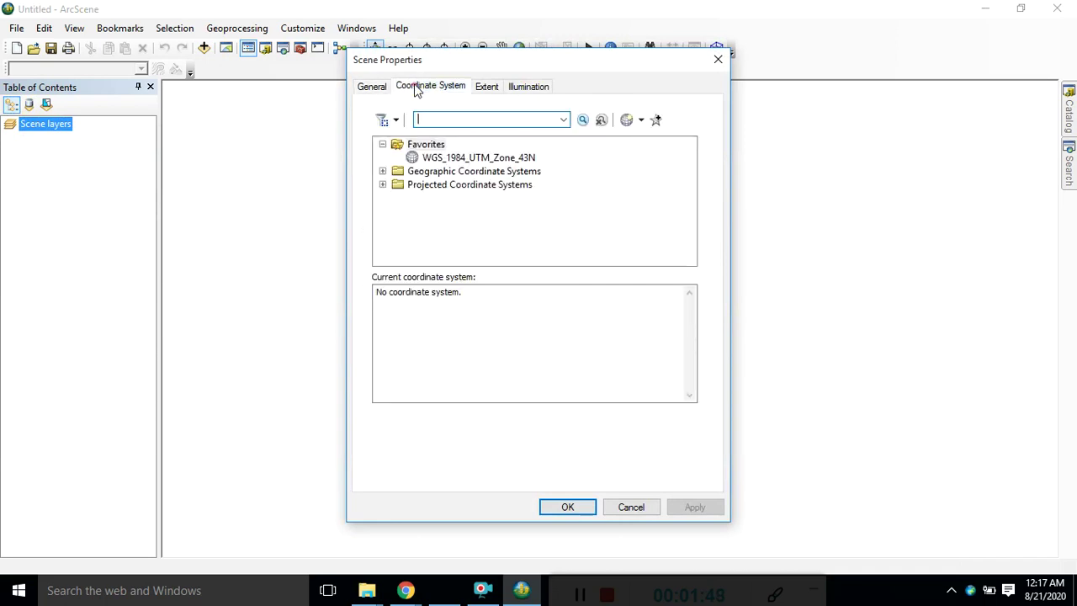
click(445, 162)
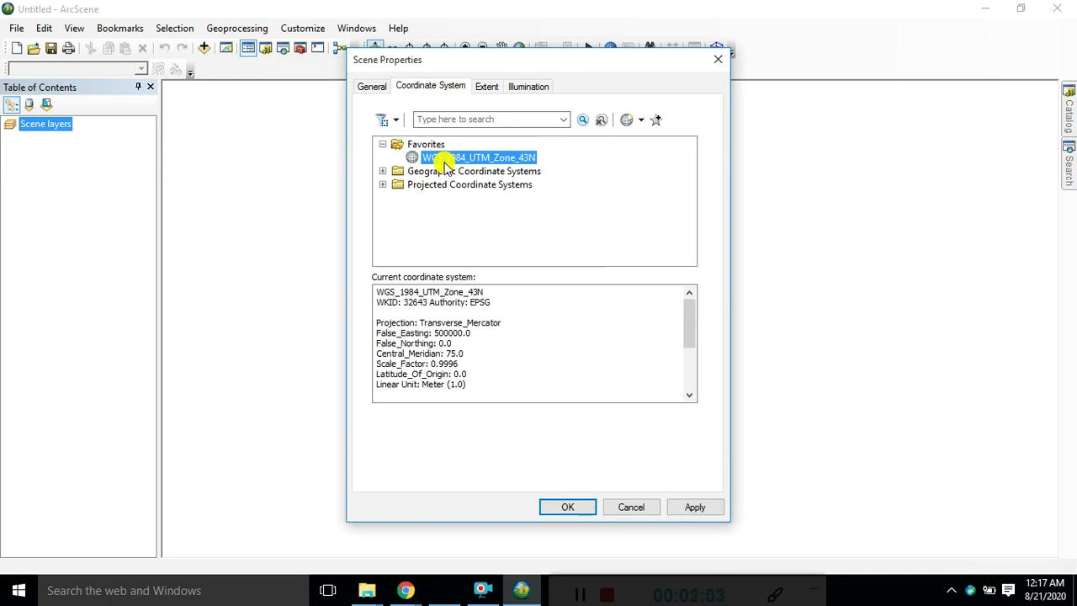
click(383, 185)
scroll(396, 208, down, 2)
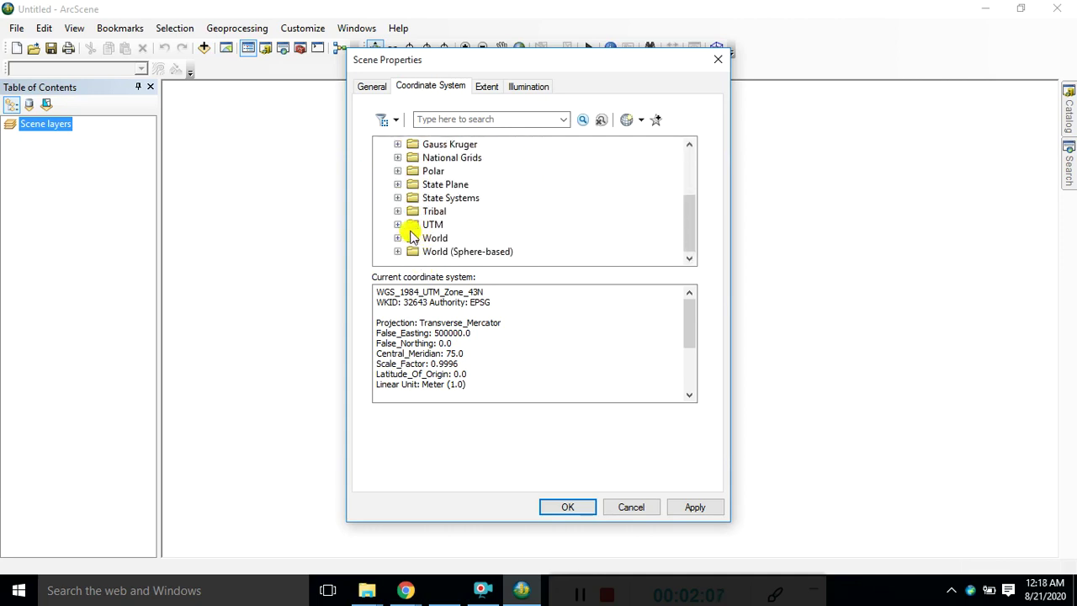
click(397, 225)
scroll(400, 228, down, 3)
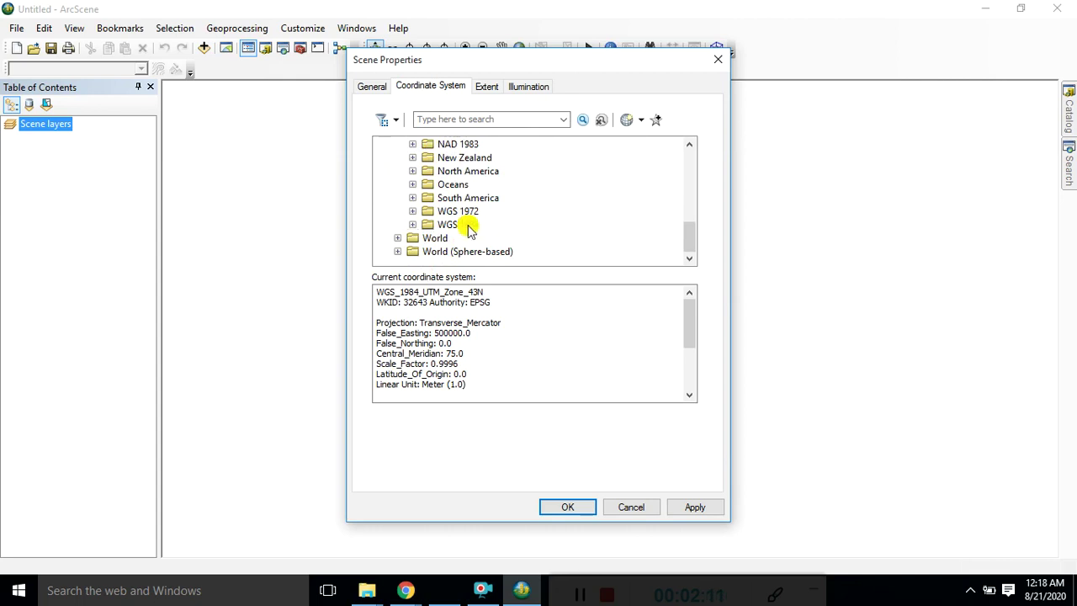
click(413, 225)
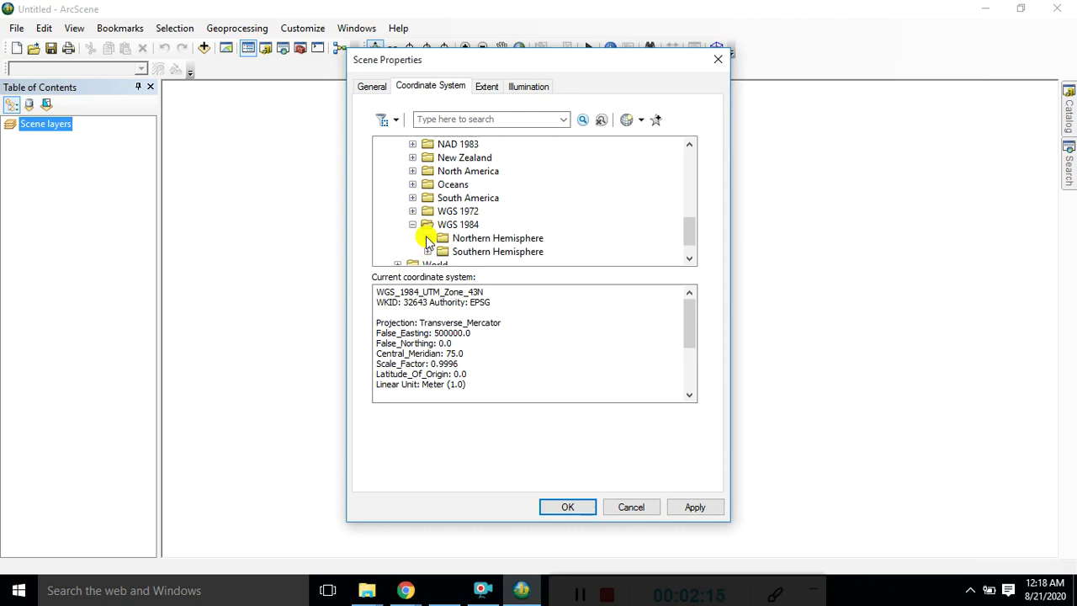
click(427, 238)
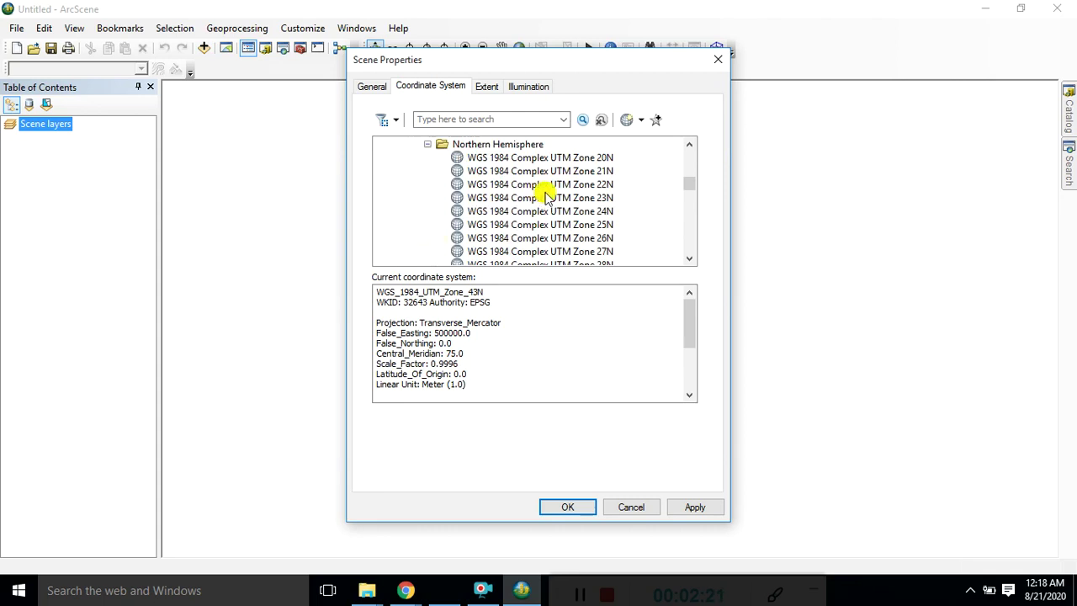
- Select WGS 1984 UTM Zone 43N and apply it as the scene coordinate system
scroll(572, 216, down, 1)
scroll(572, 216, down, 3)
scroll(572, 215, down, 1)
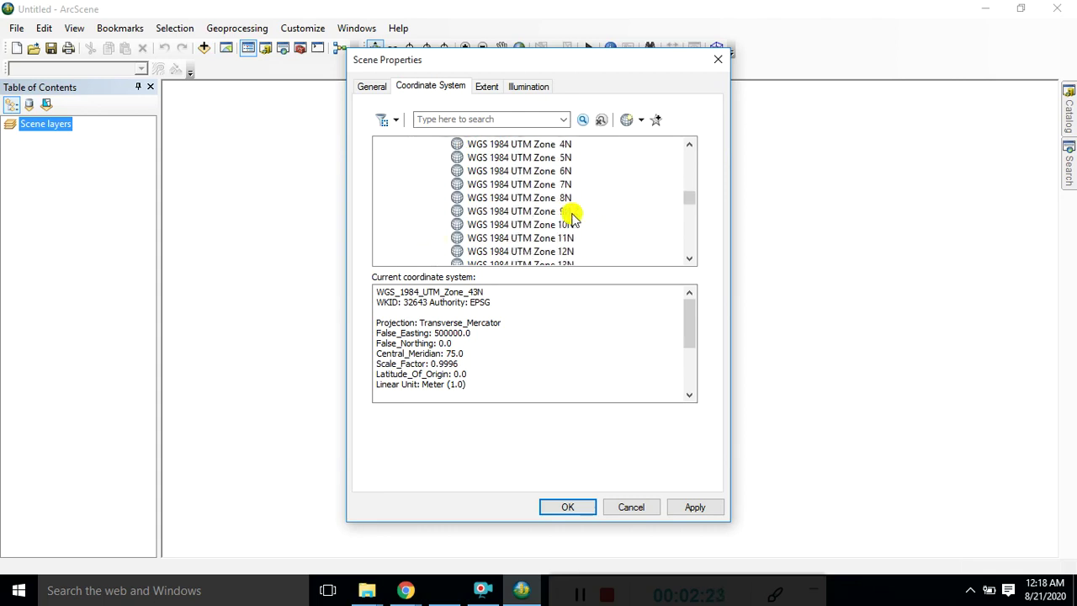
scroll(572, 215, down, 2)
scroll(572, 215, down, 3)
scroll(572, 213, down, 3)
scroll(571, 213, down, 2)
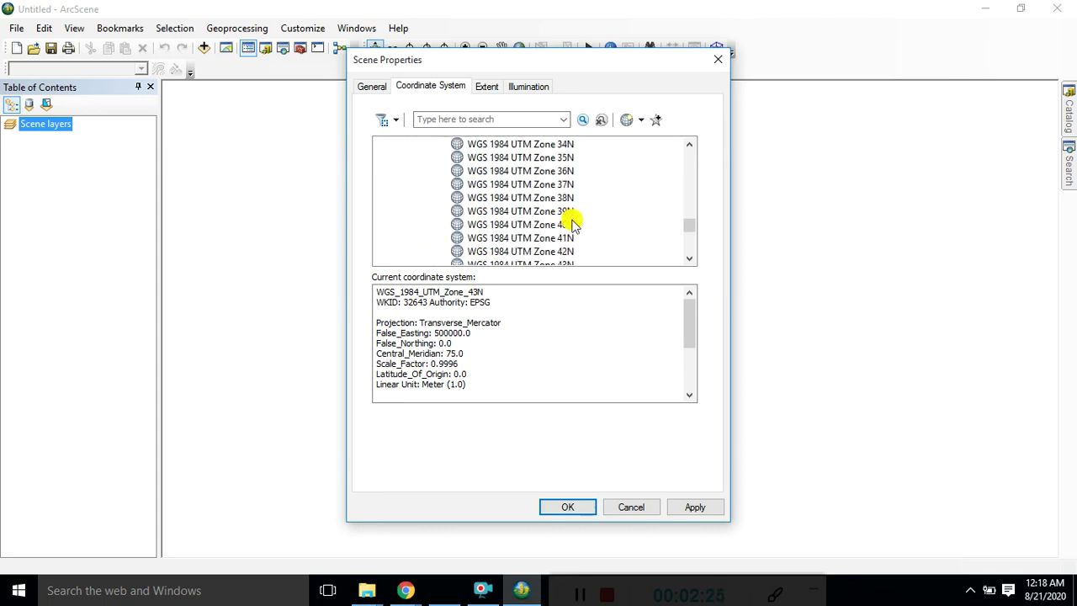
scroll(577, 253, down, 1)
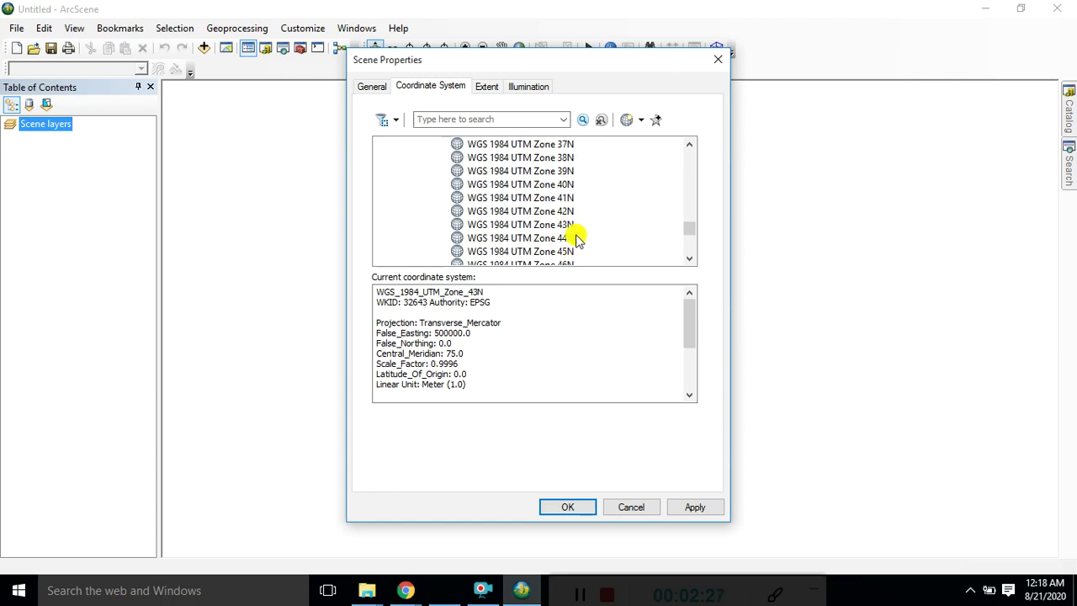
click(562, 225)
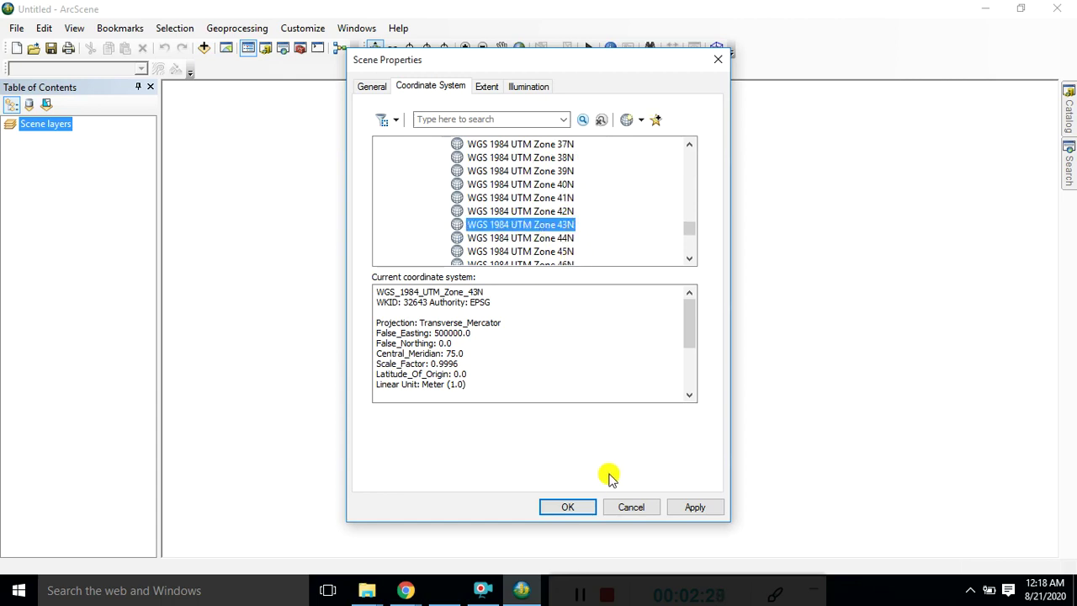
click(694, 508)
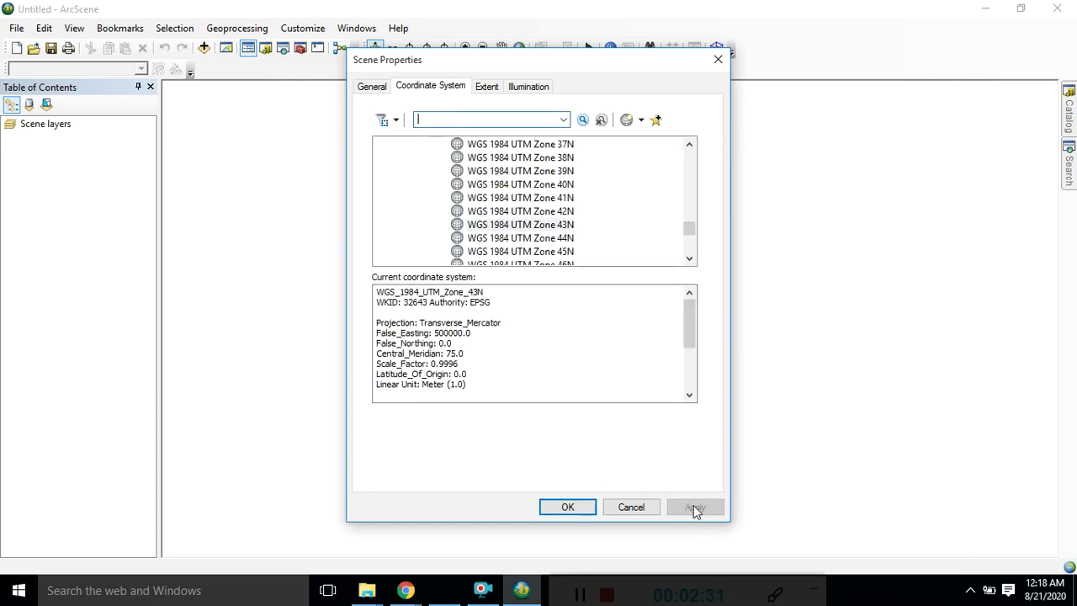
click(560, 506)
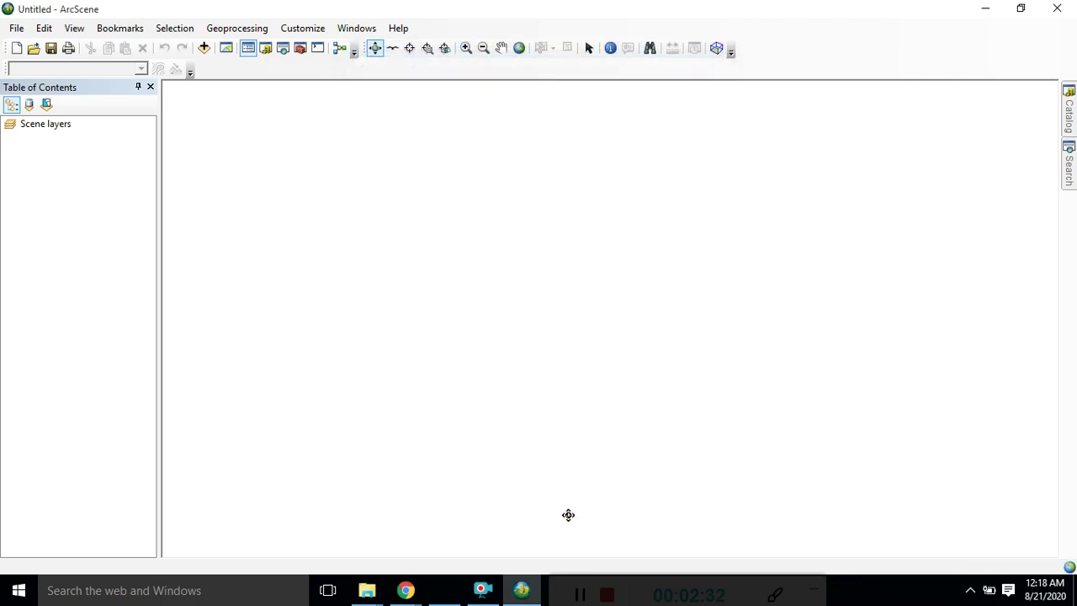
- In Add Data, browse up to the folder connections and over to the ArcGIS home folder
right_click(38, 126)
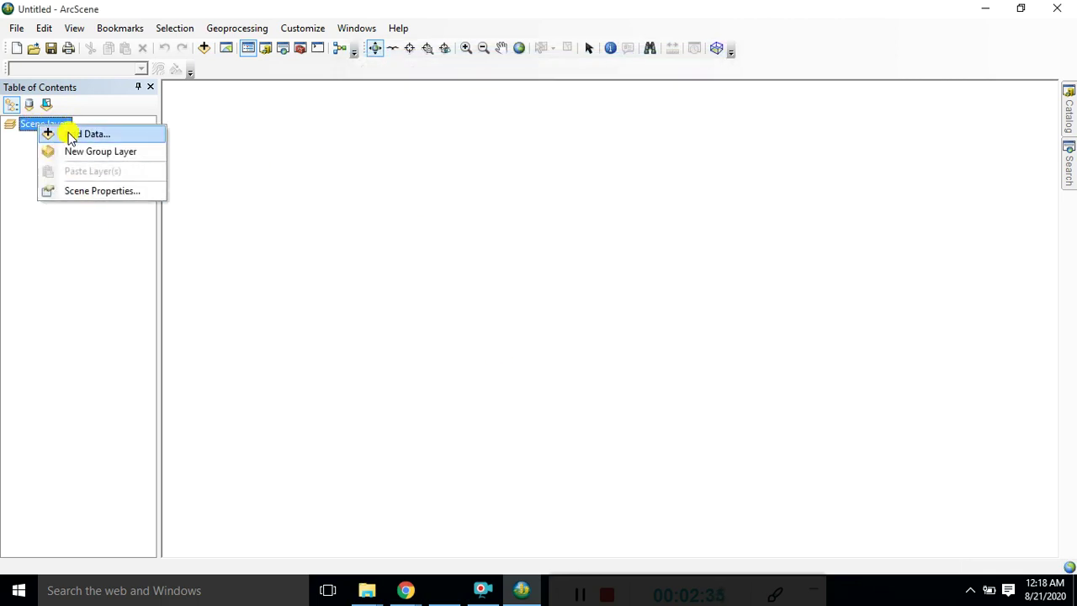
click(69, 133)
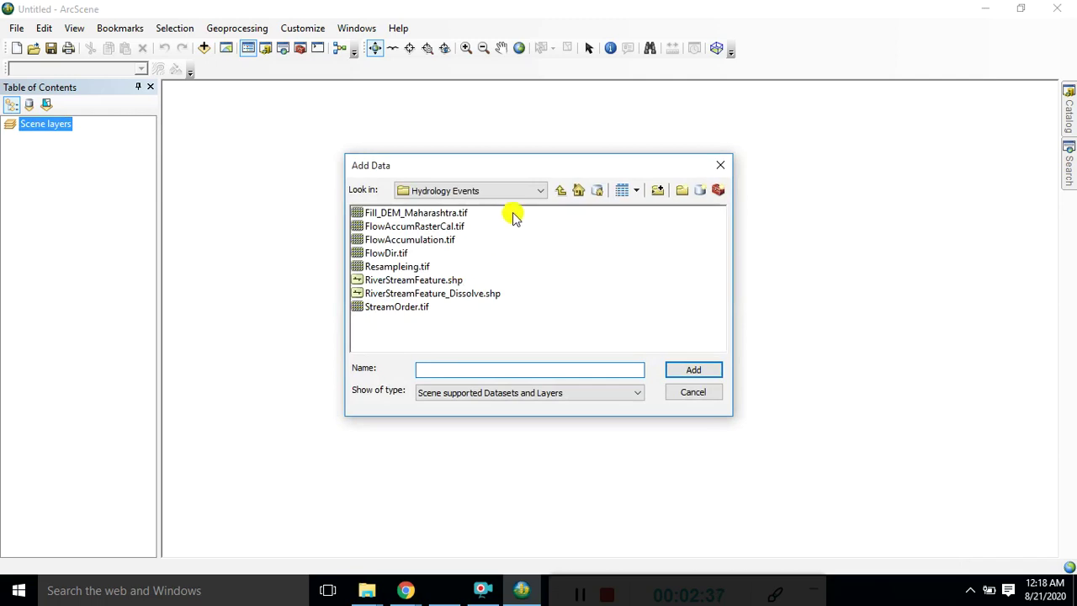
click(561, 190)
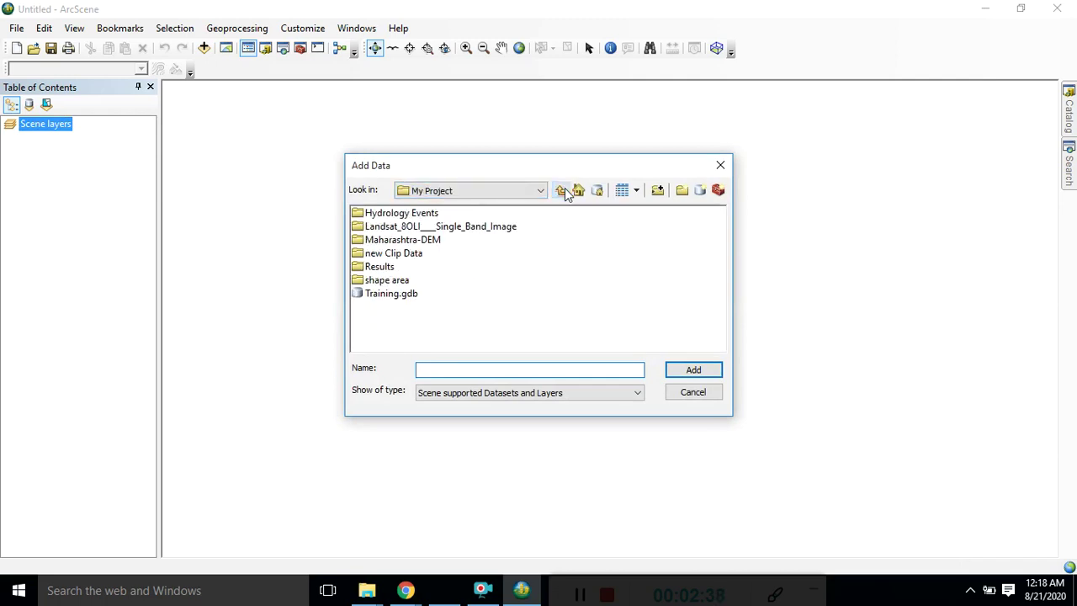
click(561, 190)
click(561, 190)
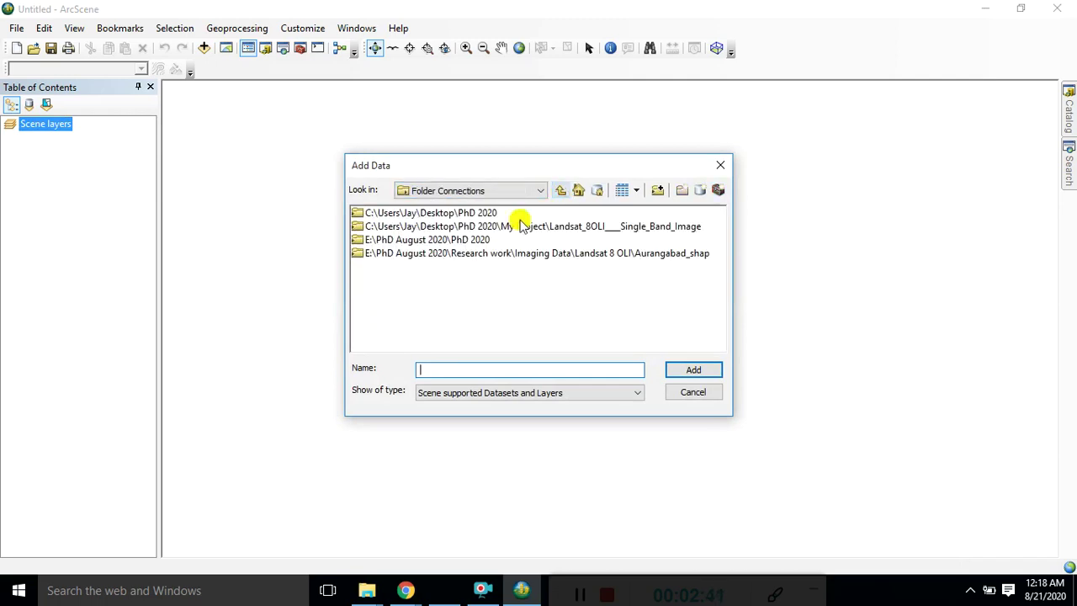
click(540, 190)
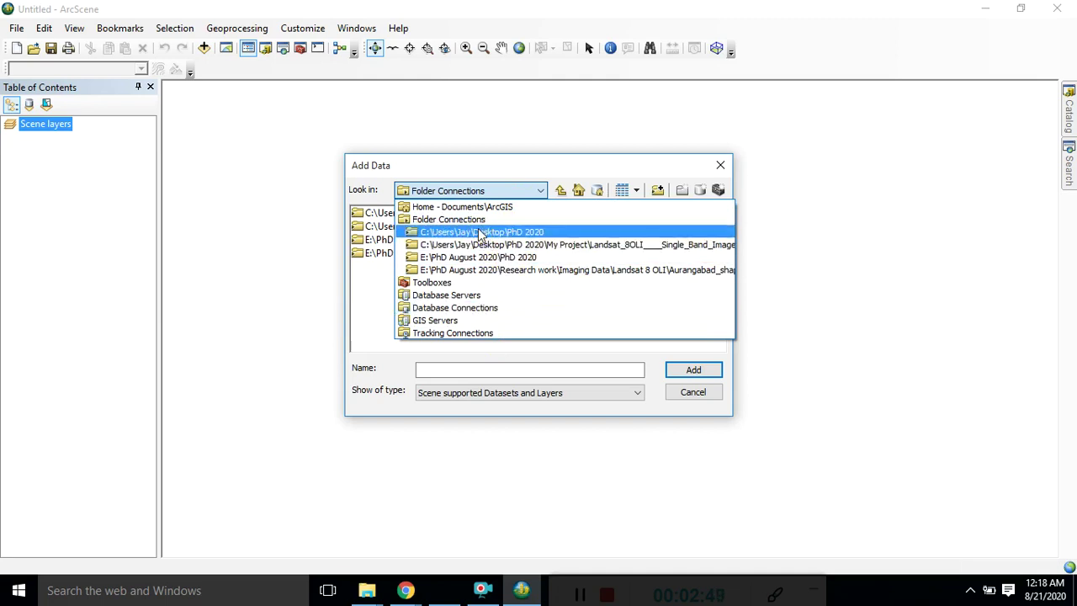
click(477, 233)
click(579, 191)
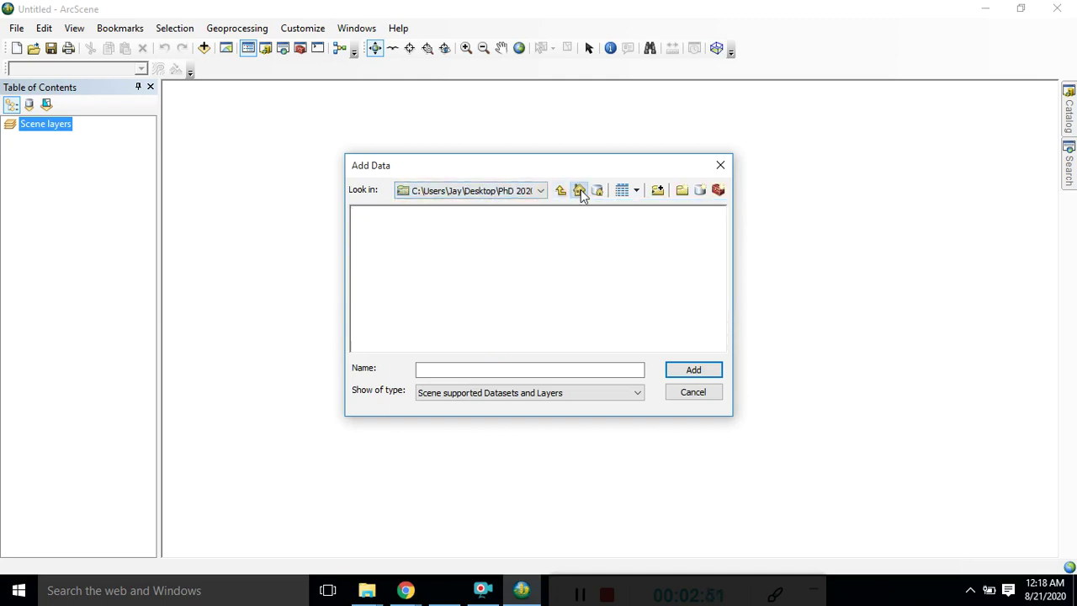
click(657, 192)
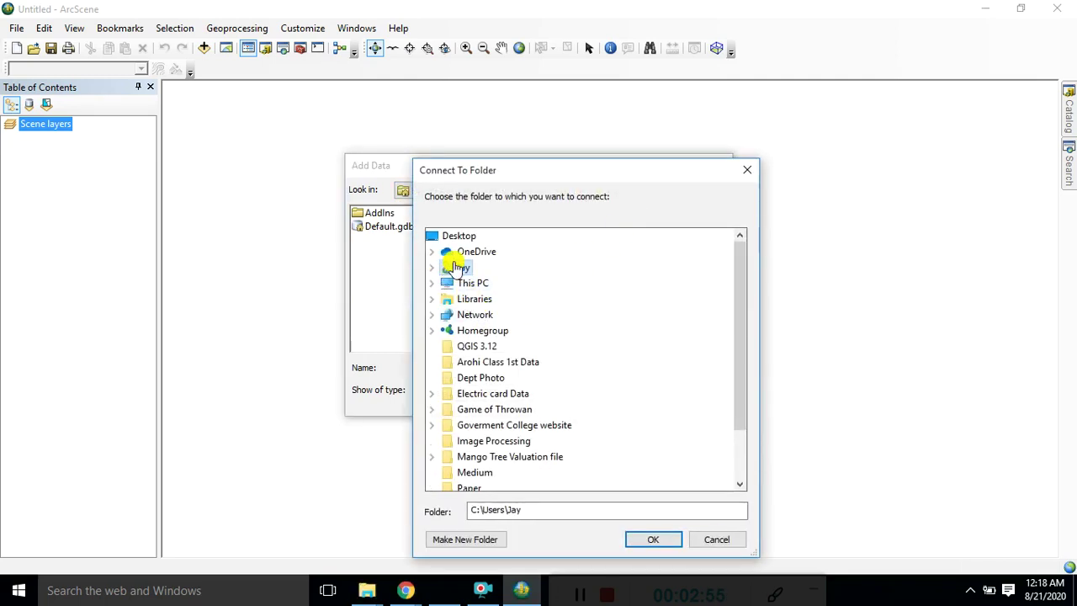
- In Connect To Folder, expand This PC > E: > PhD August 2020 > PhD 2020 > My Project
click(472, 239)
scroll(524, 399, down, 2)
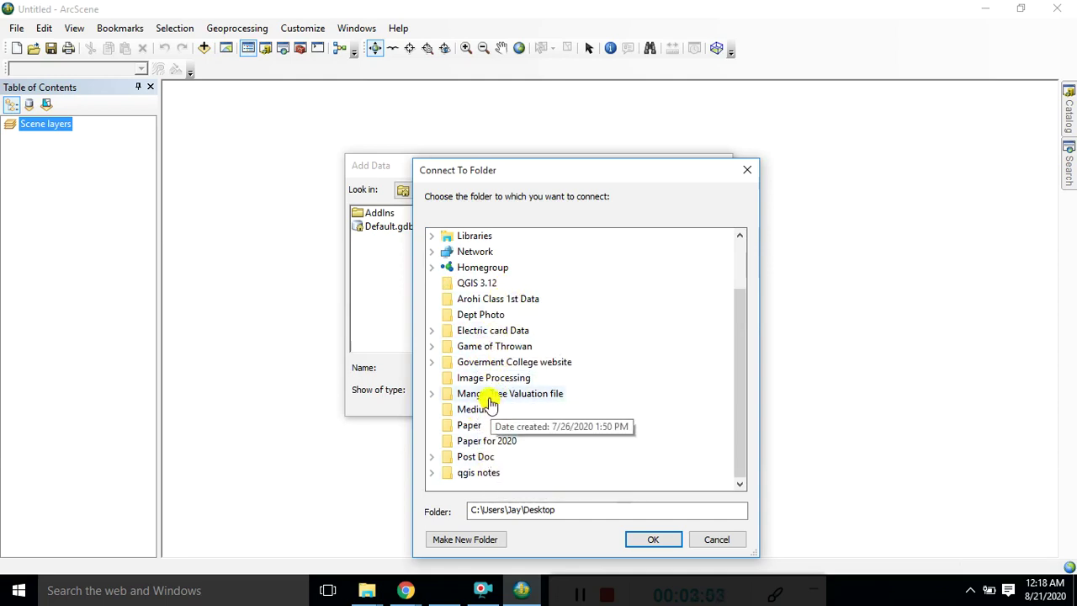
scroll(471, 405, up, 2)
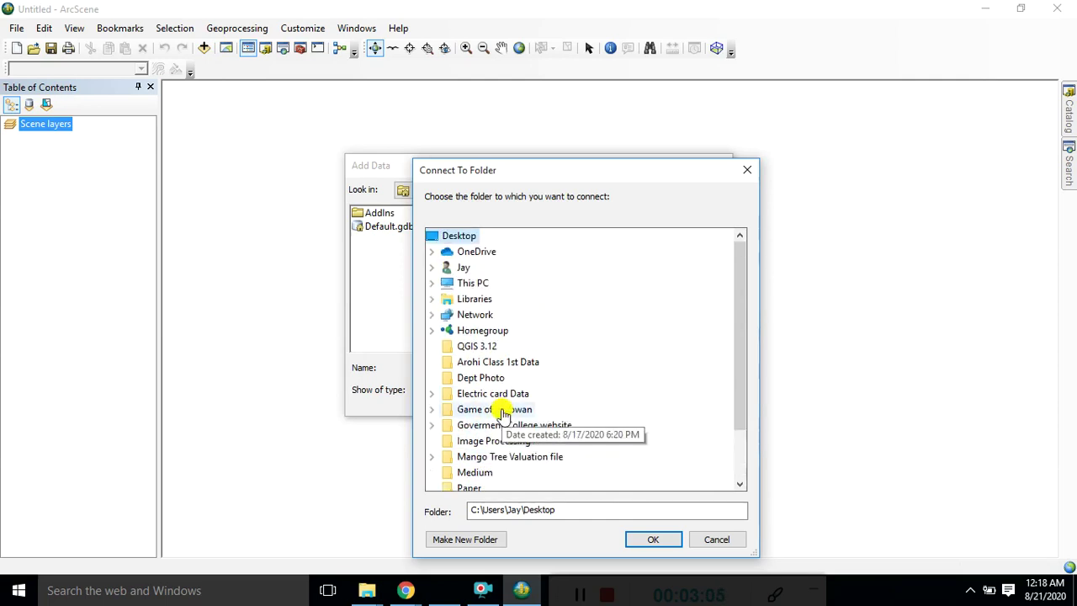
click(432, 283)
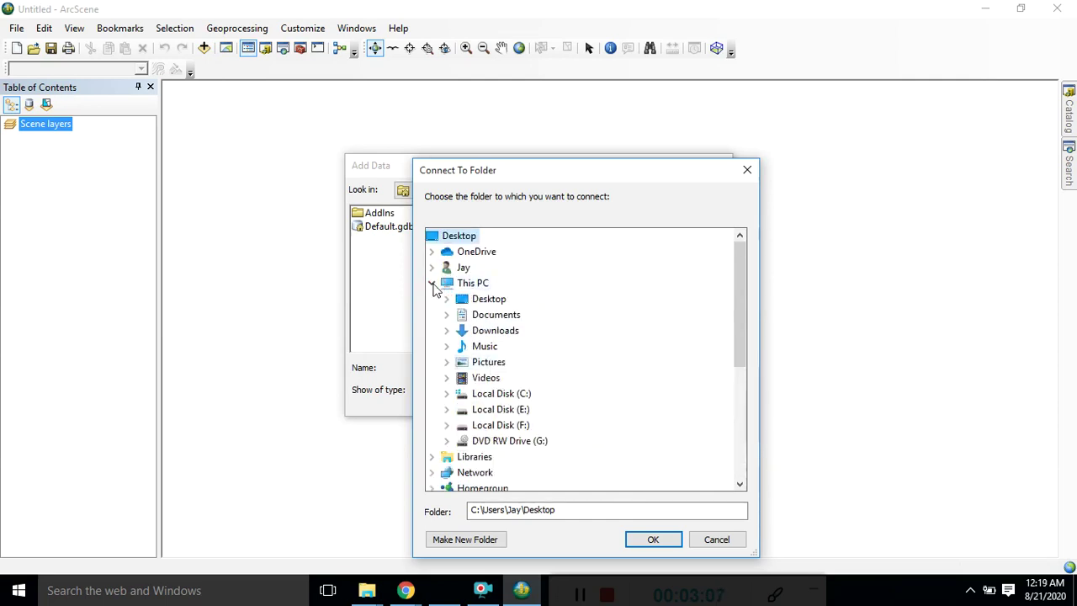
scroll(509, 360, down, 4)
scroll(486, 356, up, 2)
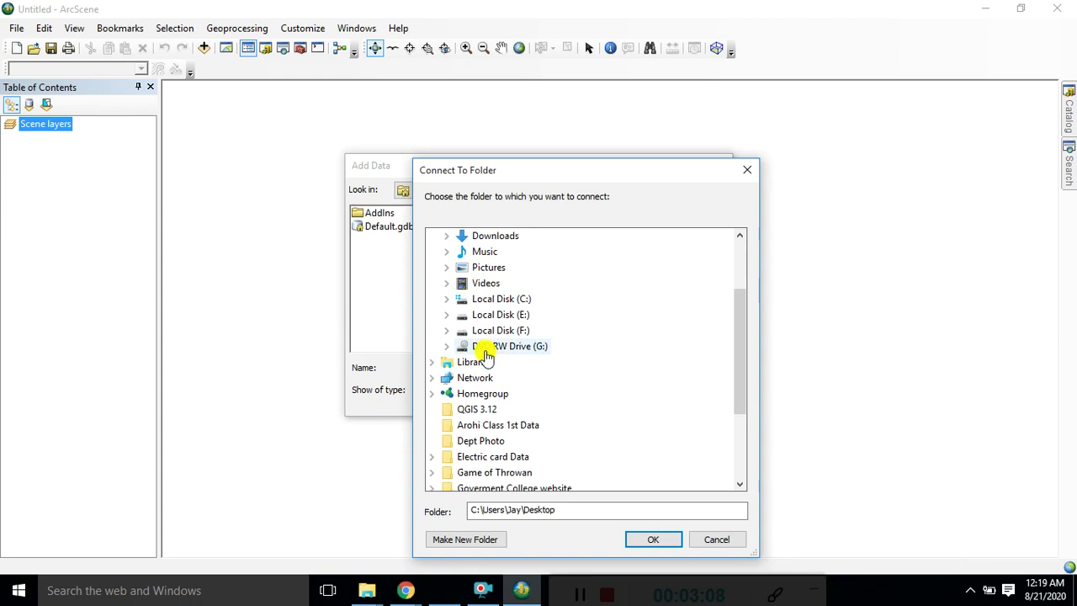
click(447, 314)
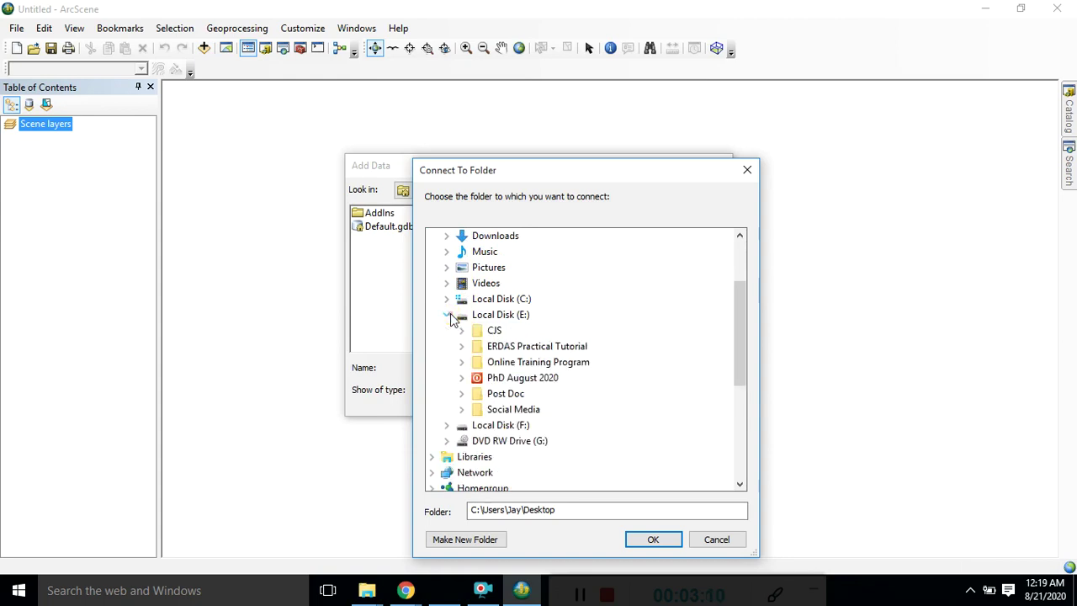
click(461, 377)
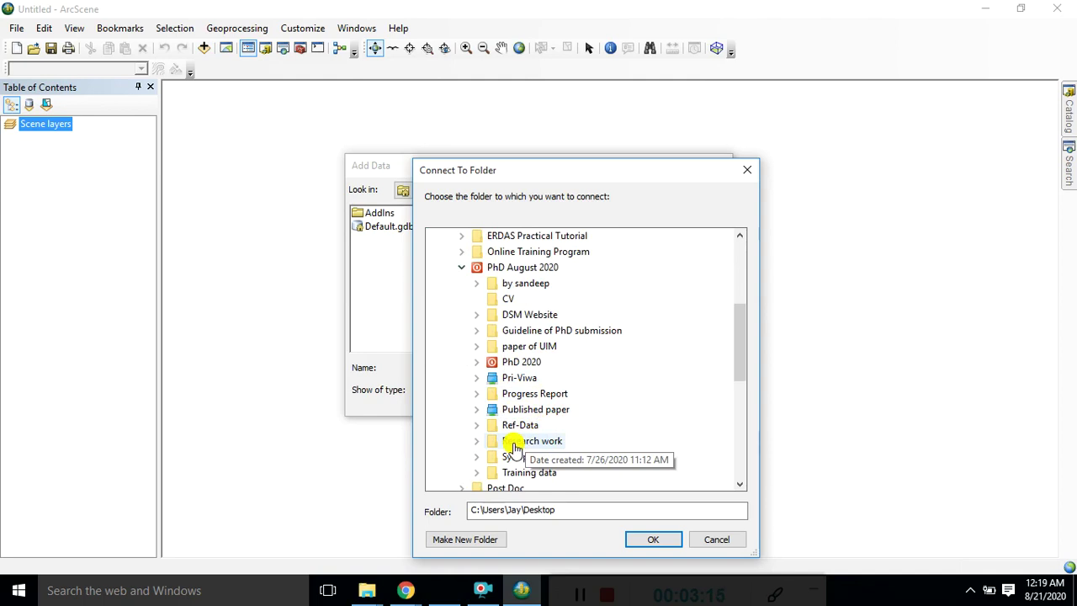
click(477, 362)
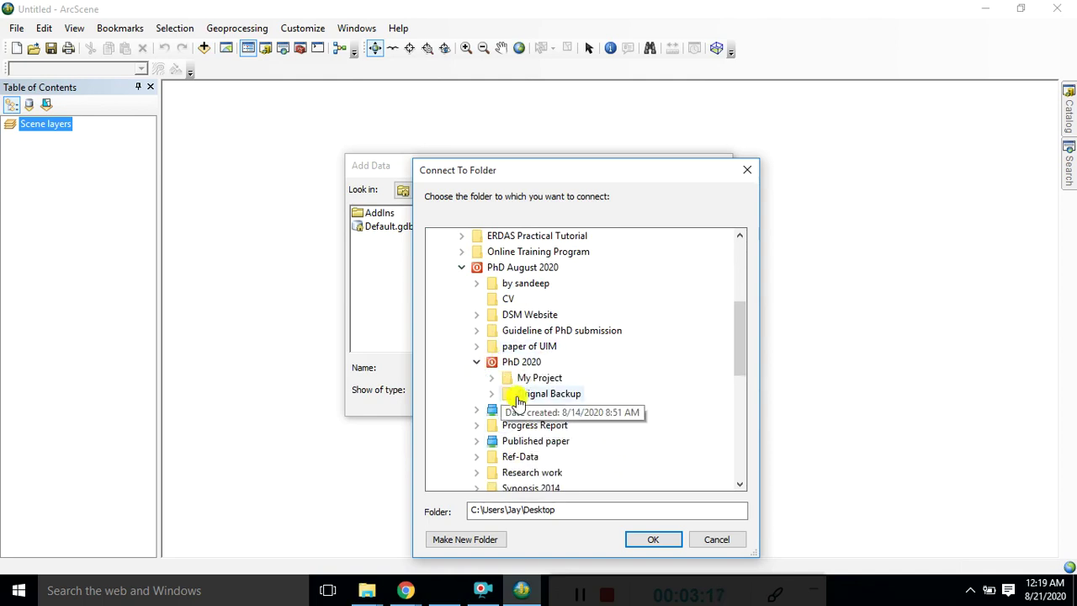
click(492, 377)
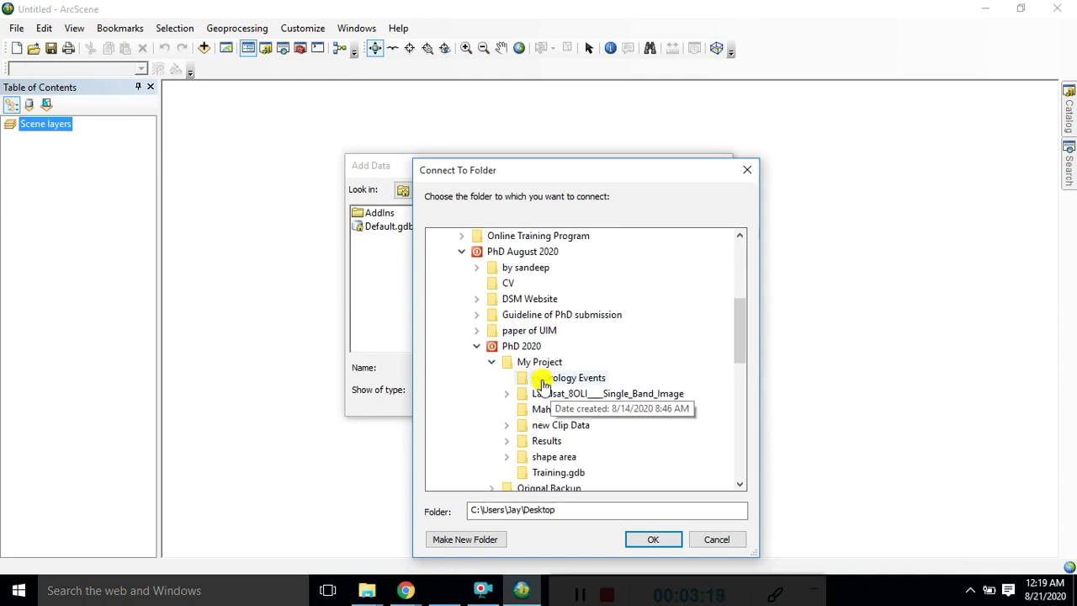
- Connect the new Clip Data\DEM folder and add DEM-Aurangabad.tif to the scene
click(507, 425)
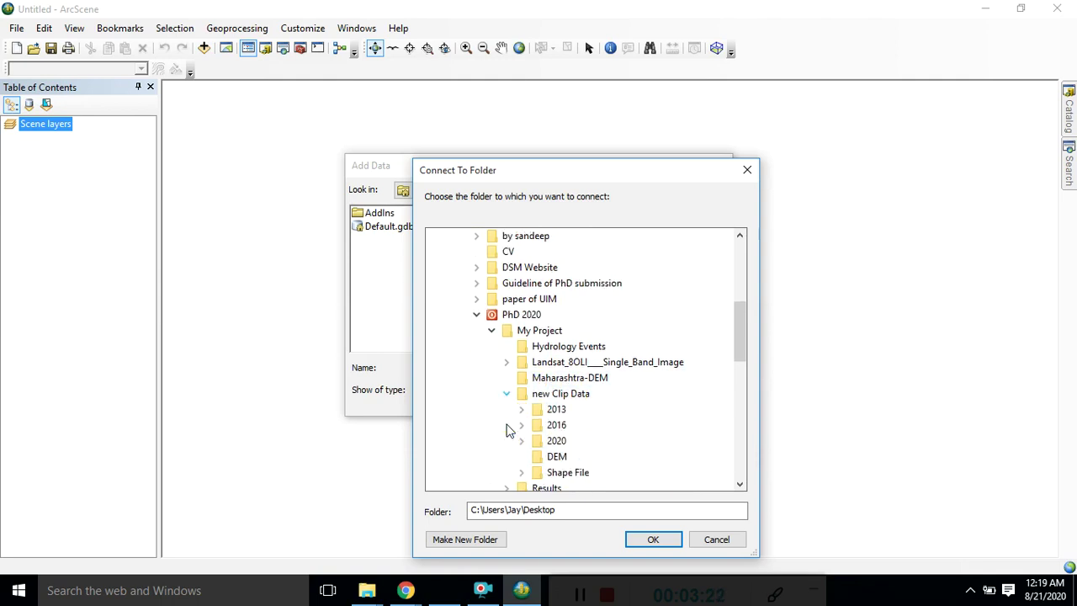
click(533, 462)
click(652, 539)
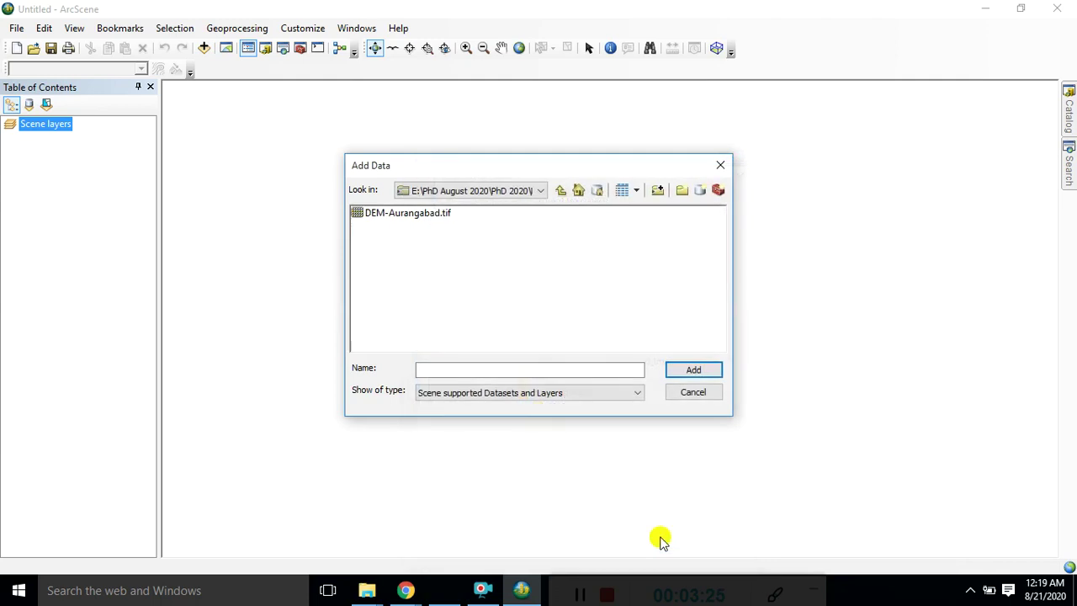
click(437, 220)
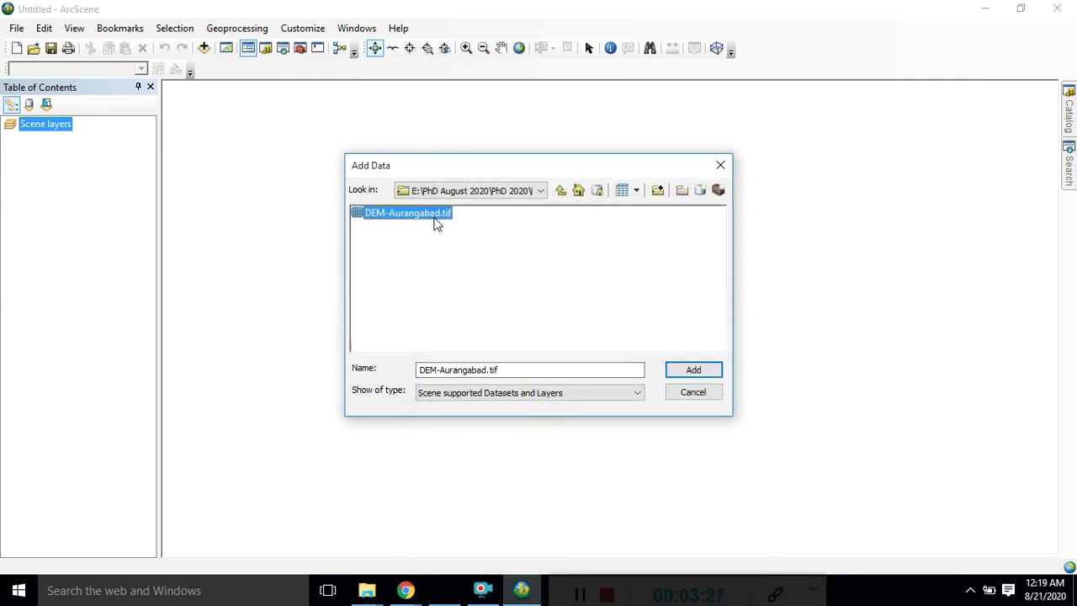
click(711, 371)
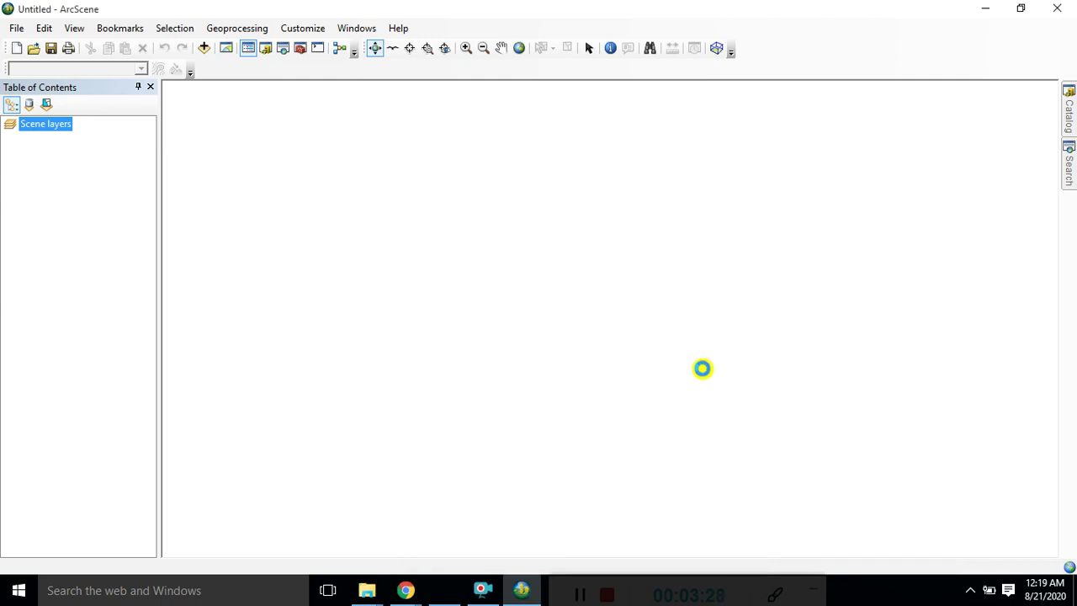
- Rotate and tilt the view to inspect the loaded Aurangabad DEM surface
mouse_move(673, 377)
mouse_down()
mouse_move(565, 432)
mouse_move(418, 435)
mouse_move(620, 428)
mouse_move(601, 402)
mouse_move(571, 400)
mouse_up()
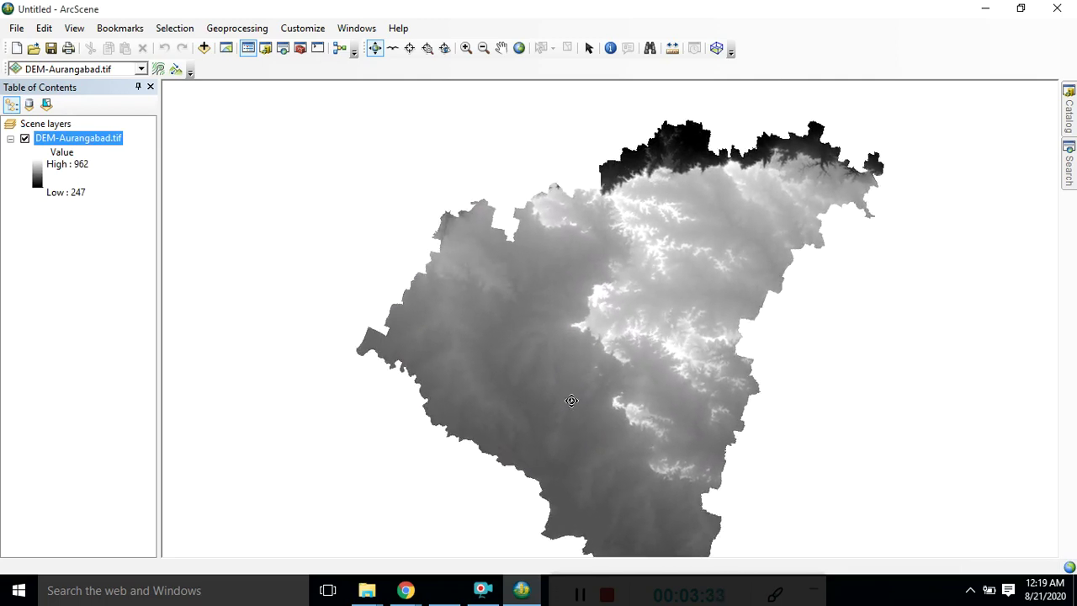
drag(669, 259, 656, 365)
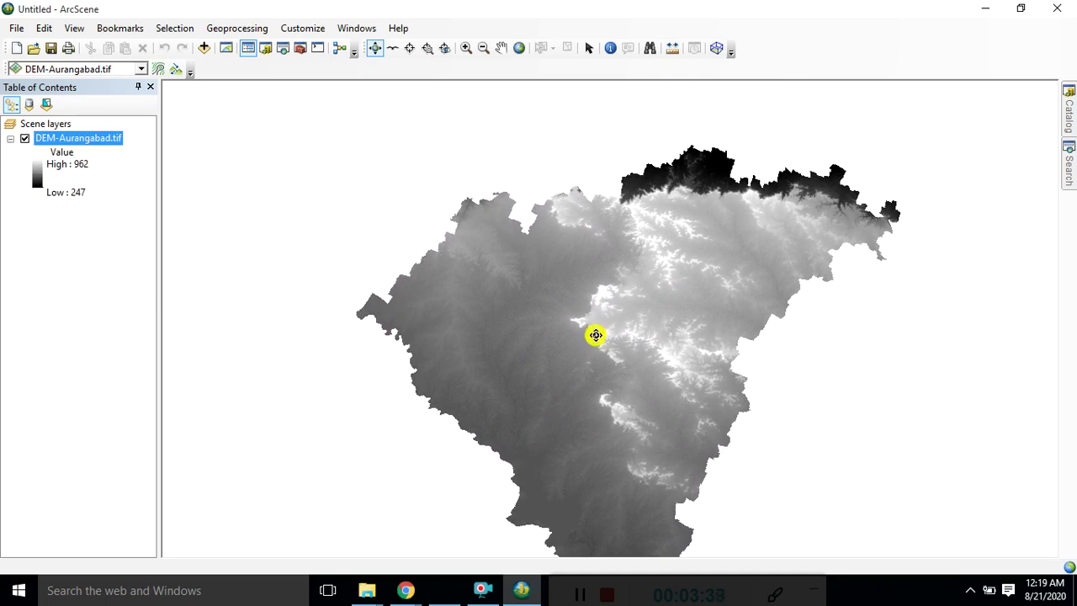
mouse_move(596, 335)
mouse_down()
mouse_move(560, 320)
mouse_move(511, 380)
mouse_move(441, 263)
mouse_up()
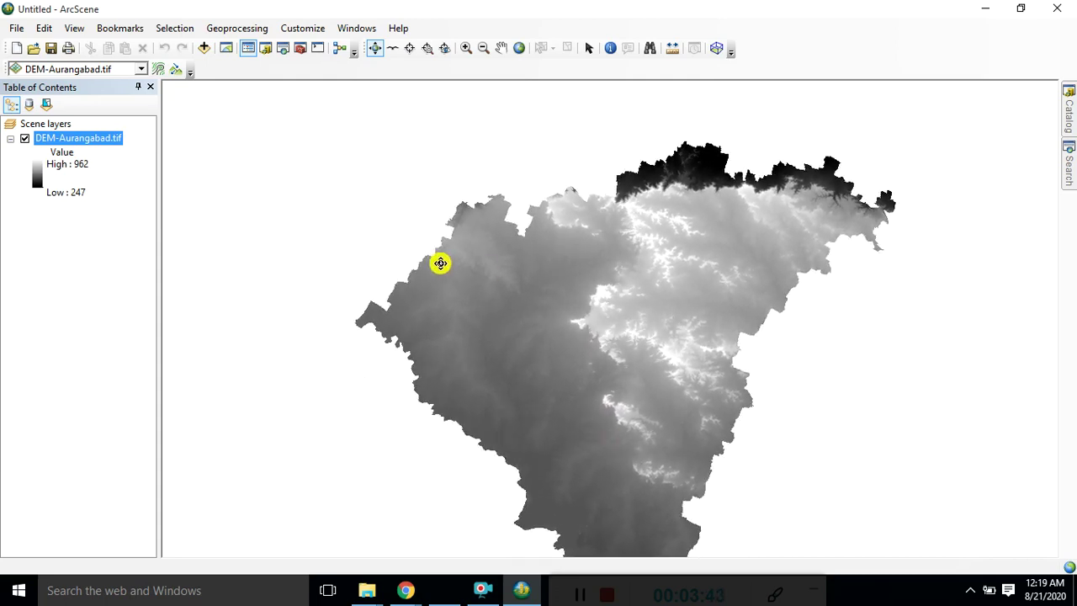
- Set the DEM layer's base heights to float on the DEM-Aurangabad.tif surface
right_click(65, 143)
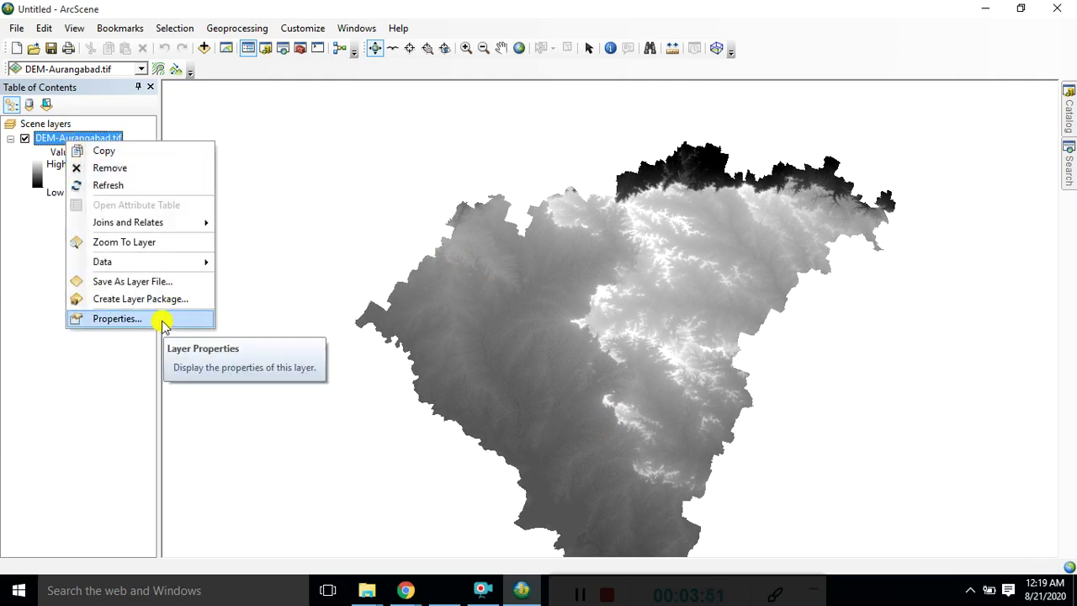
click(117, 318)
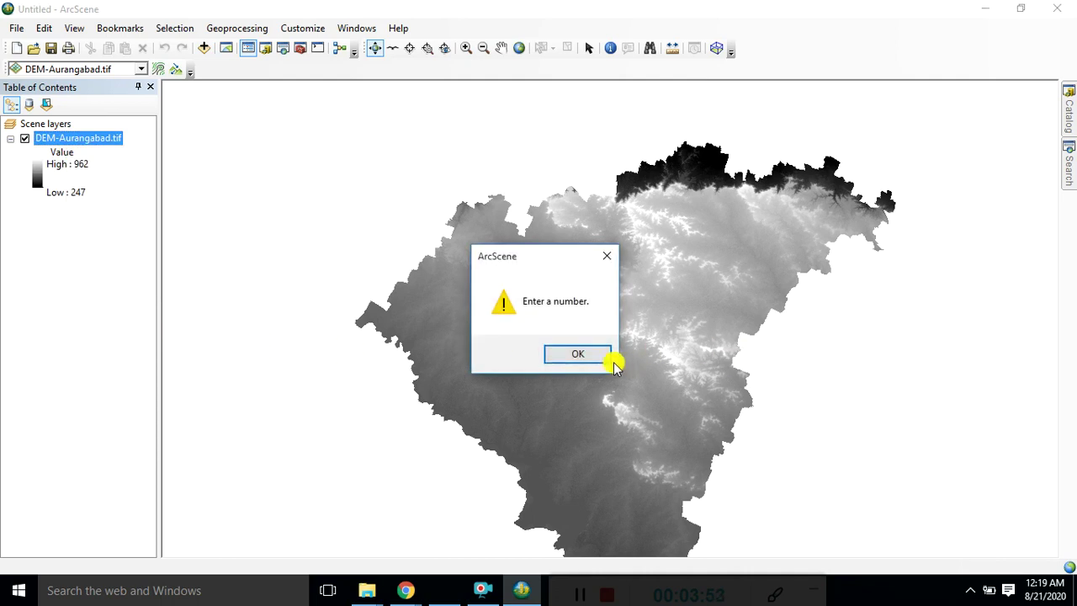
click(578, 357)
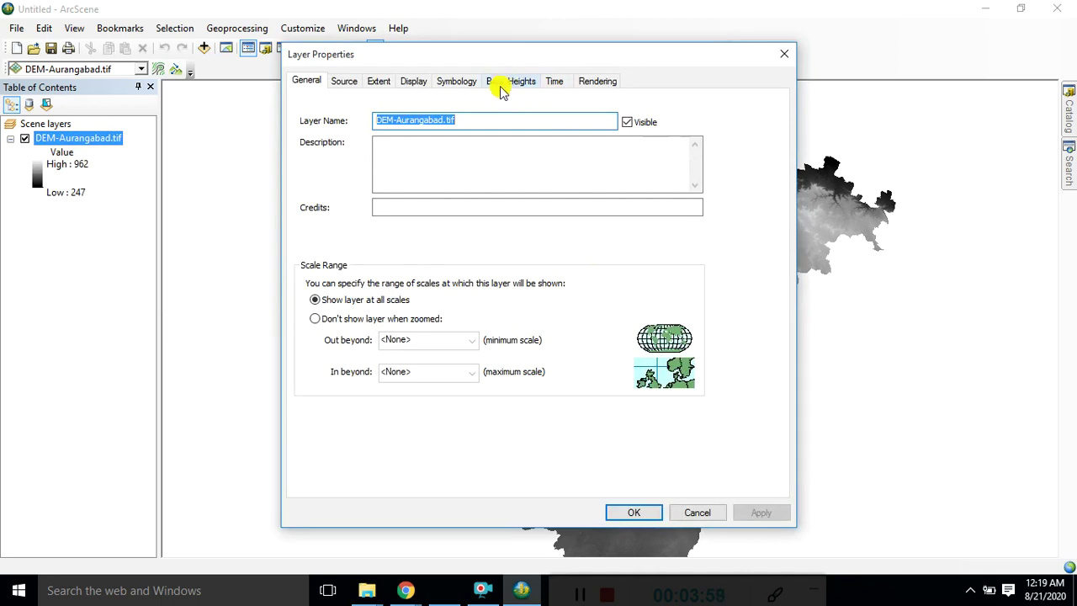
click(500, 84)
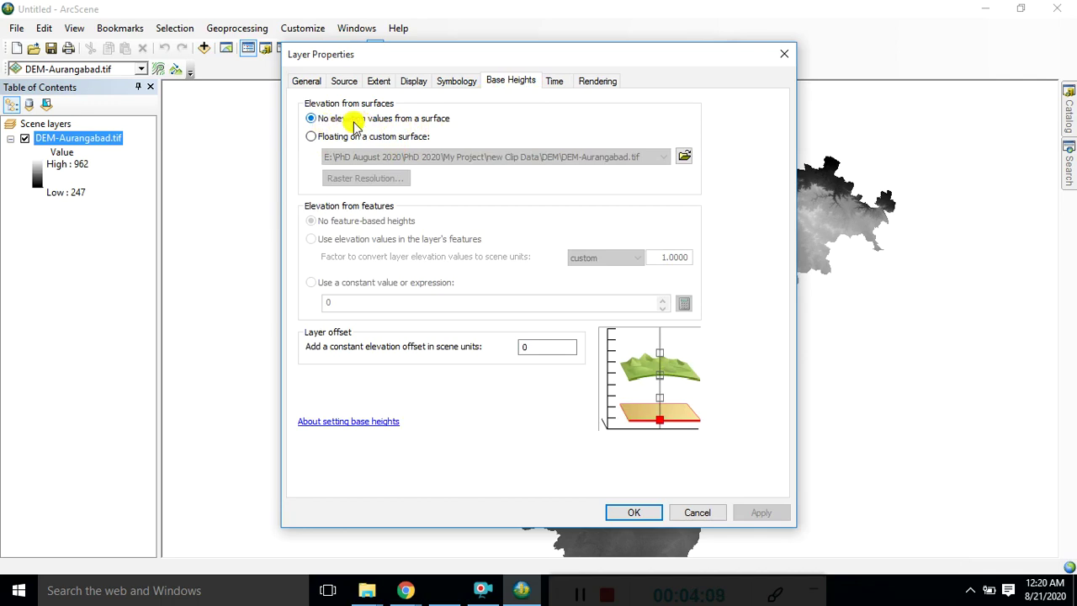
click(311, 137)
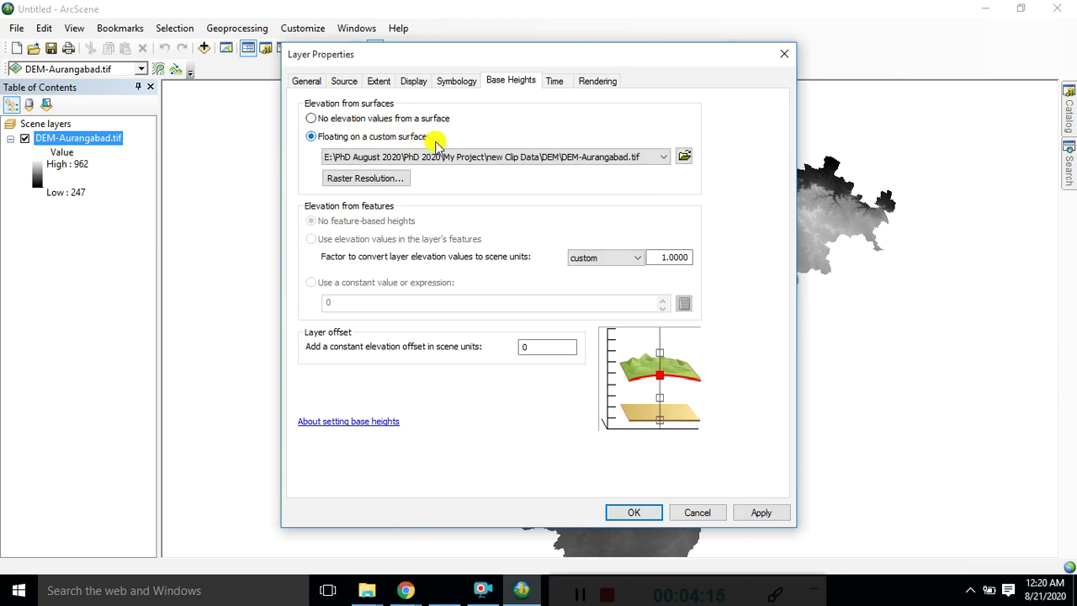
click(500, 156)
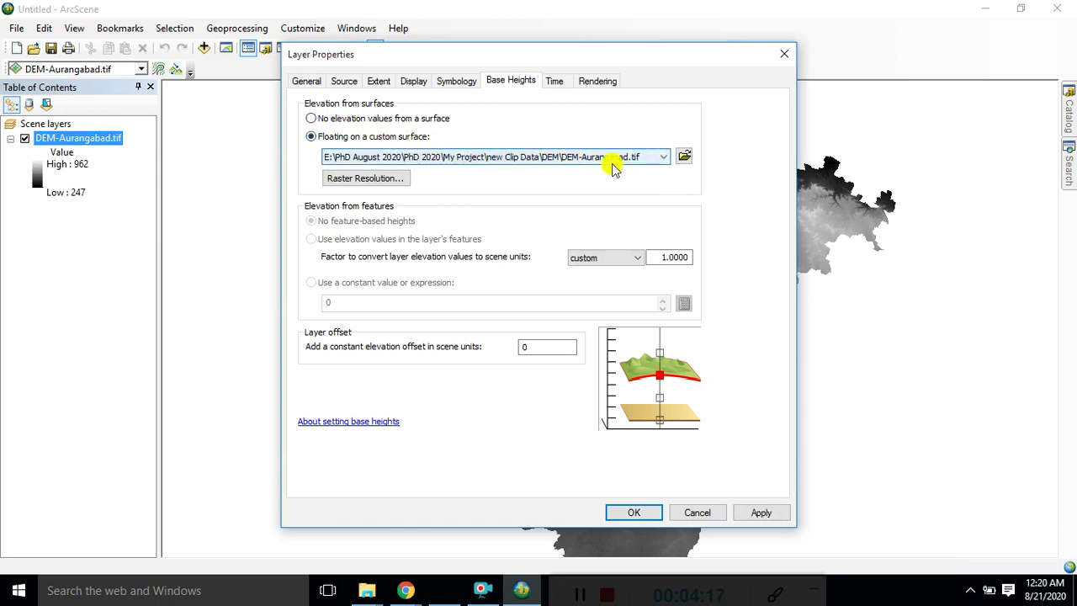
key(Tab)
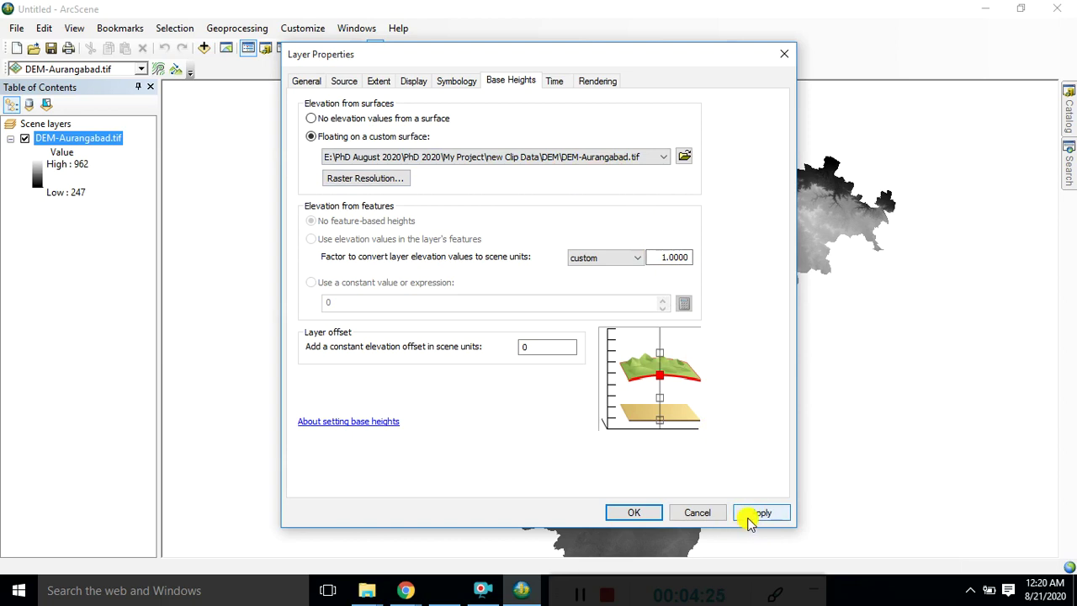
click(593, 81)
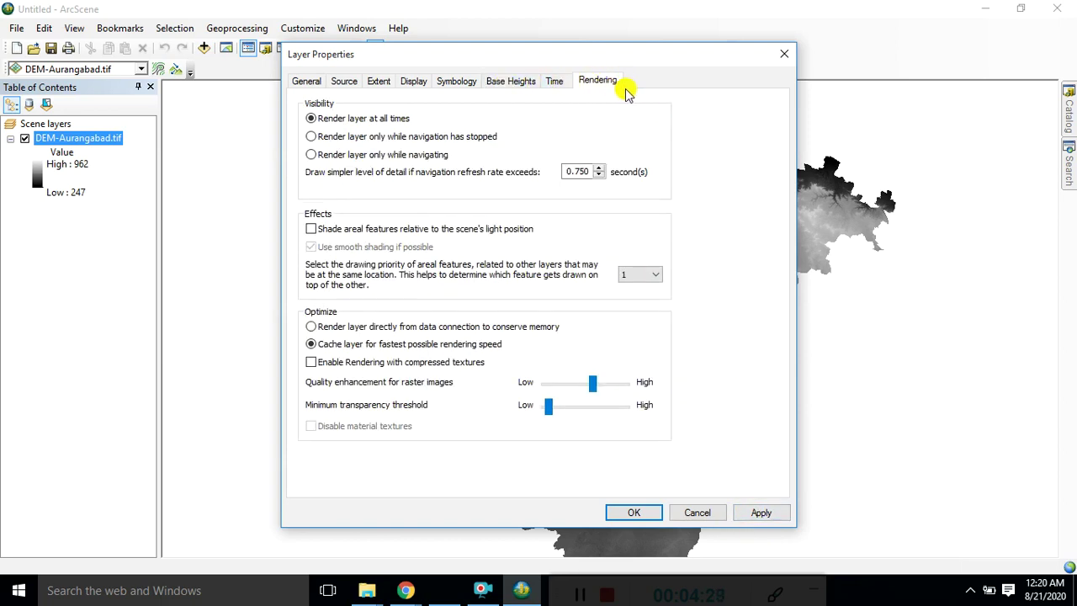
- Shade the DEM relative to the scene's light and raise its minimum transparency threshold slightly above Low
click(311, 230)
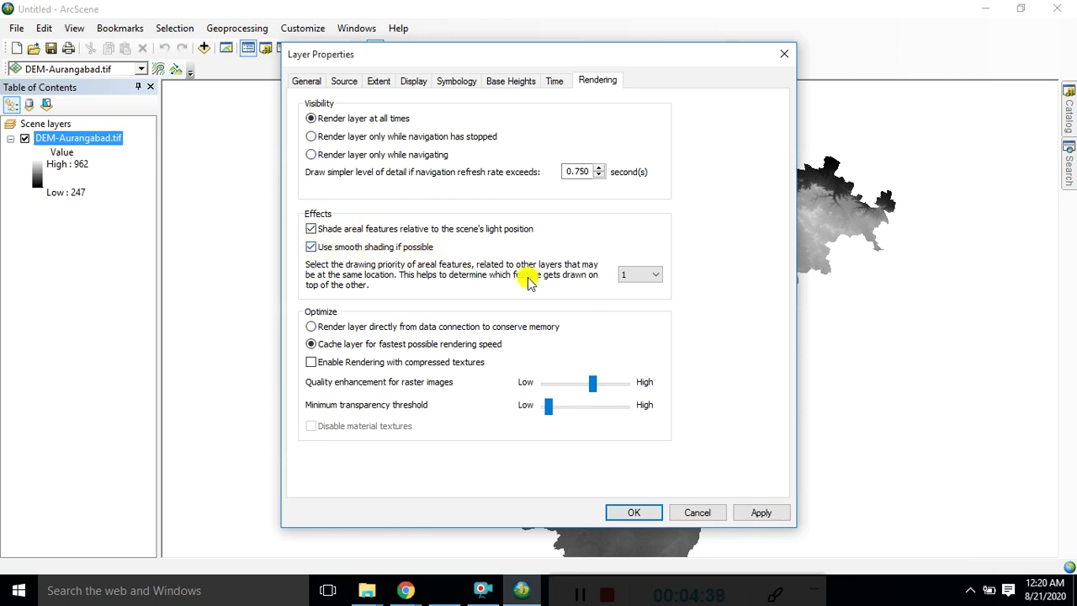
mouse_move(680, 54)
mouse_down()
mouse_move(436, 31)
mouse_move(452, 18)
mouse_move(439, 20)
mouse_up()
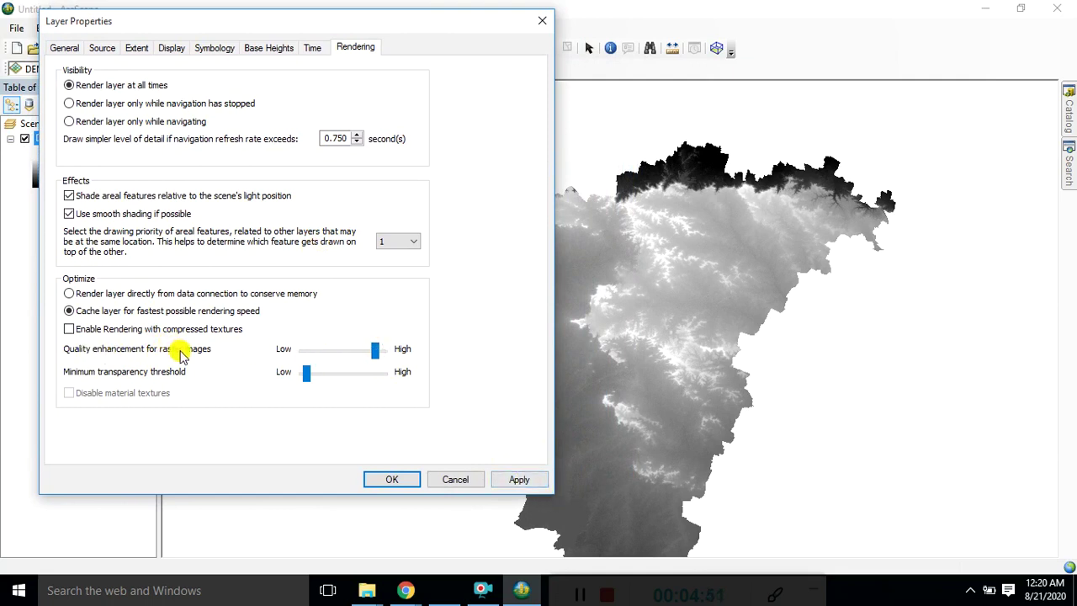
click(538, 479)
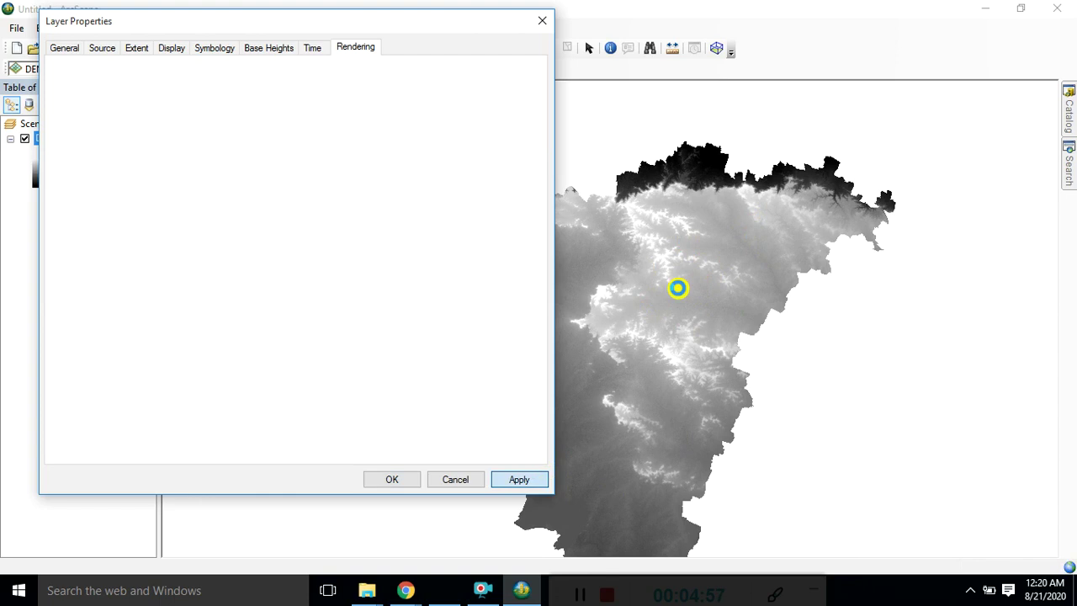
click(482, 592)
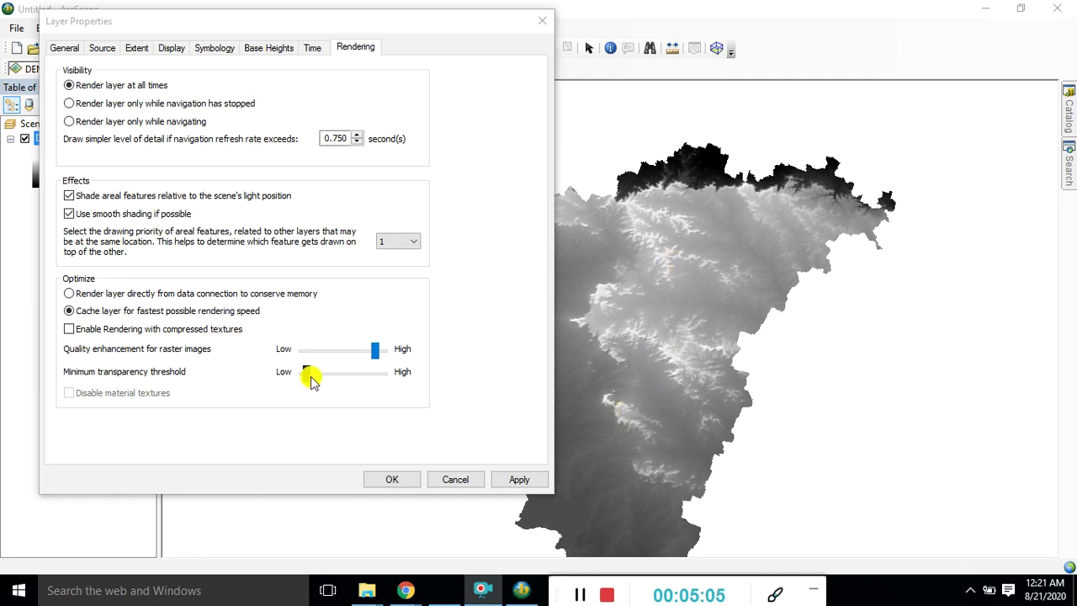
drag(307, 377, 317, 379)
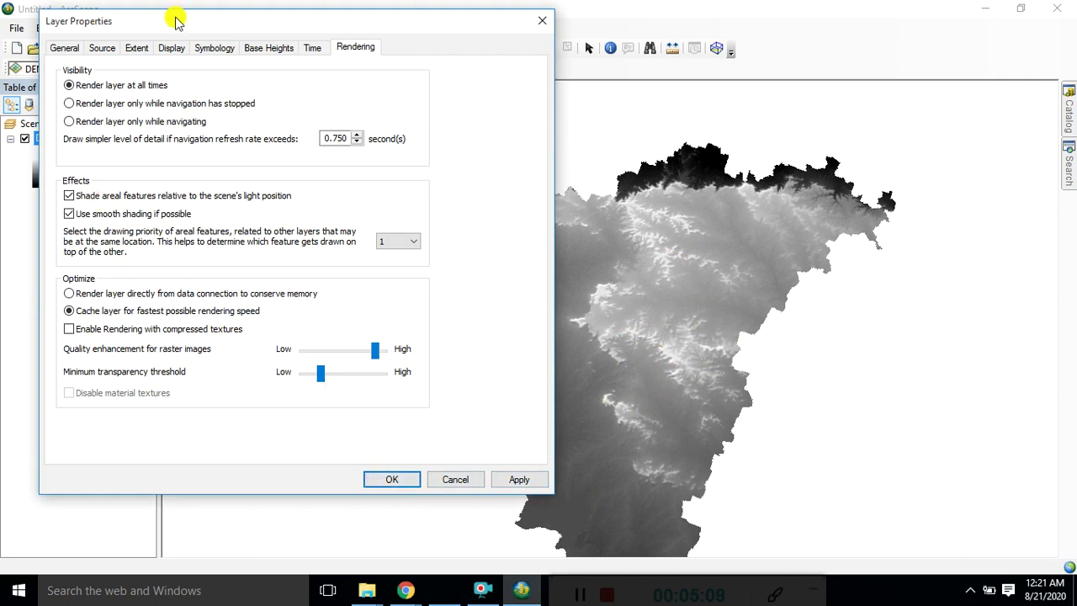
drag(177, 21, 286, 16)
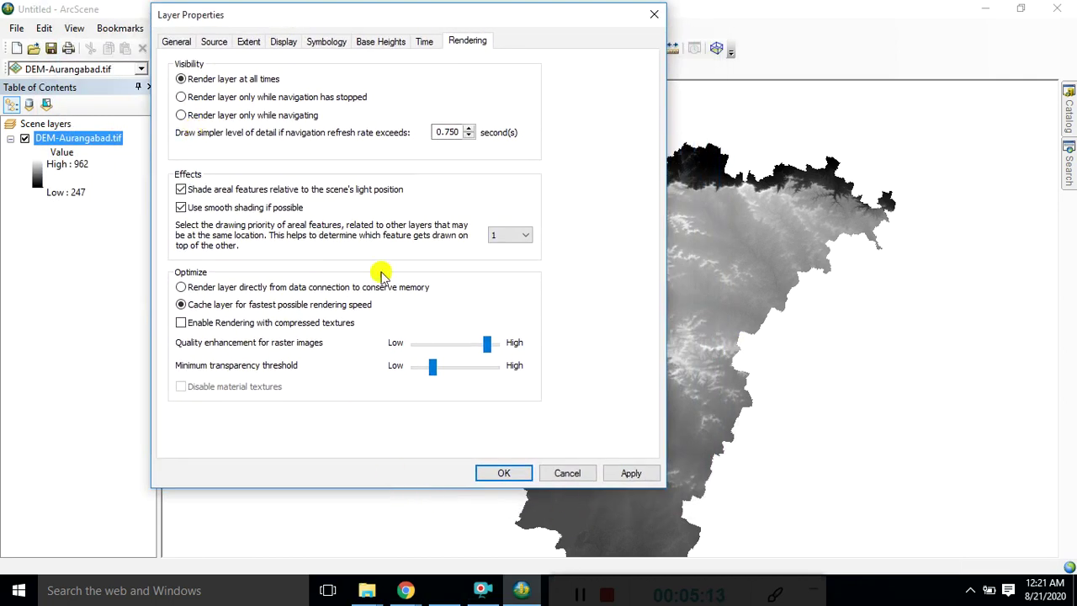
- Set the DEM's display resampling to Cubic Convolution, apply, and close Layer Properties
click(607, 474)
click(286, 43)
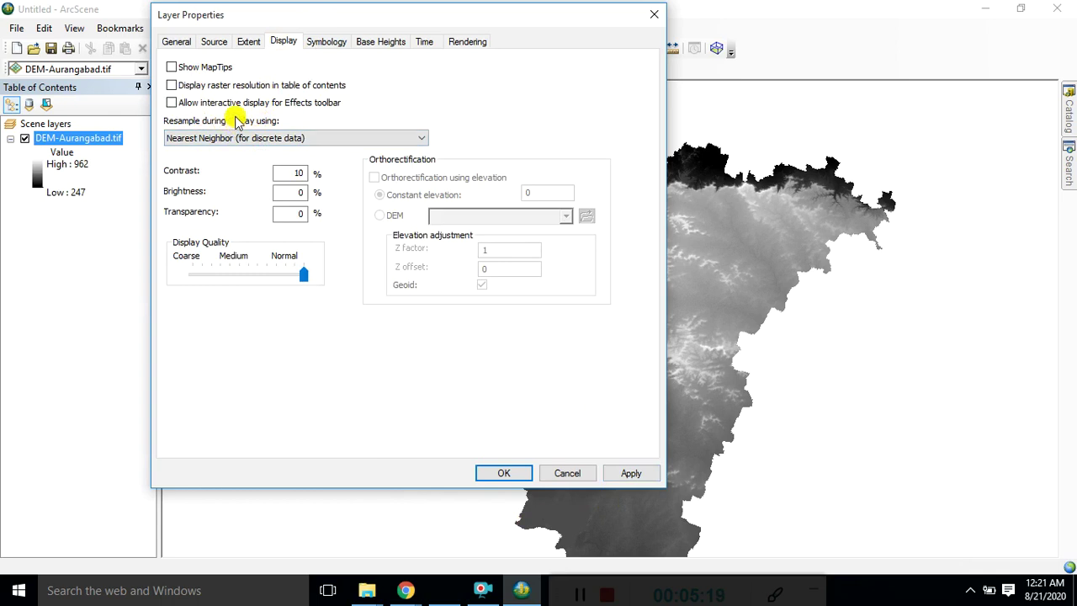
click(223, 138)
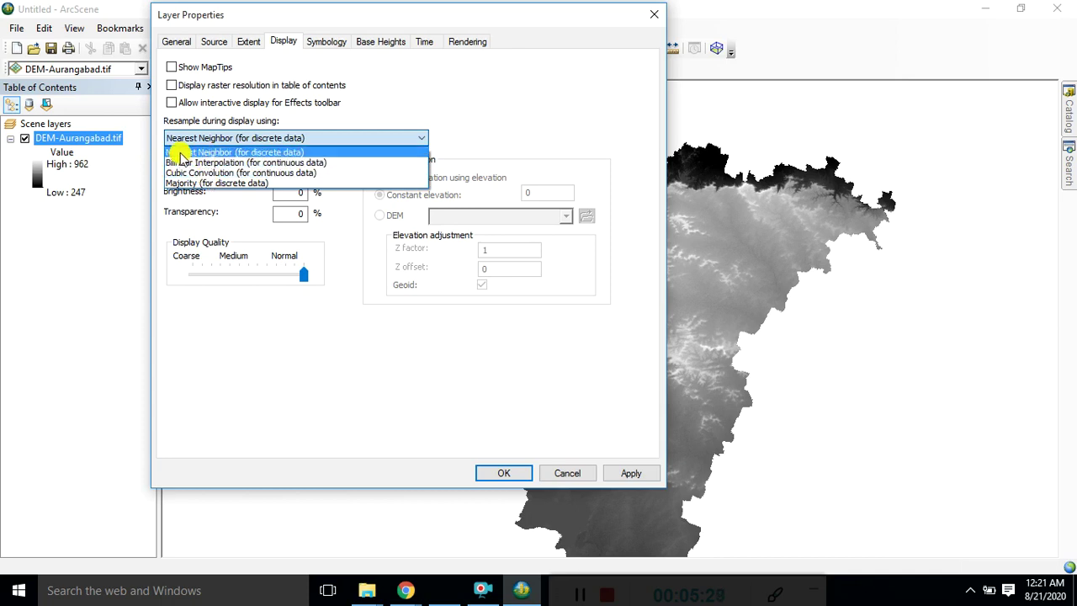
click(224, 174)
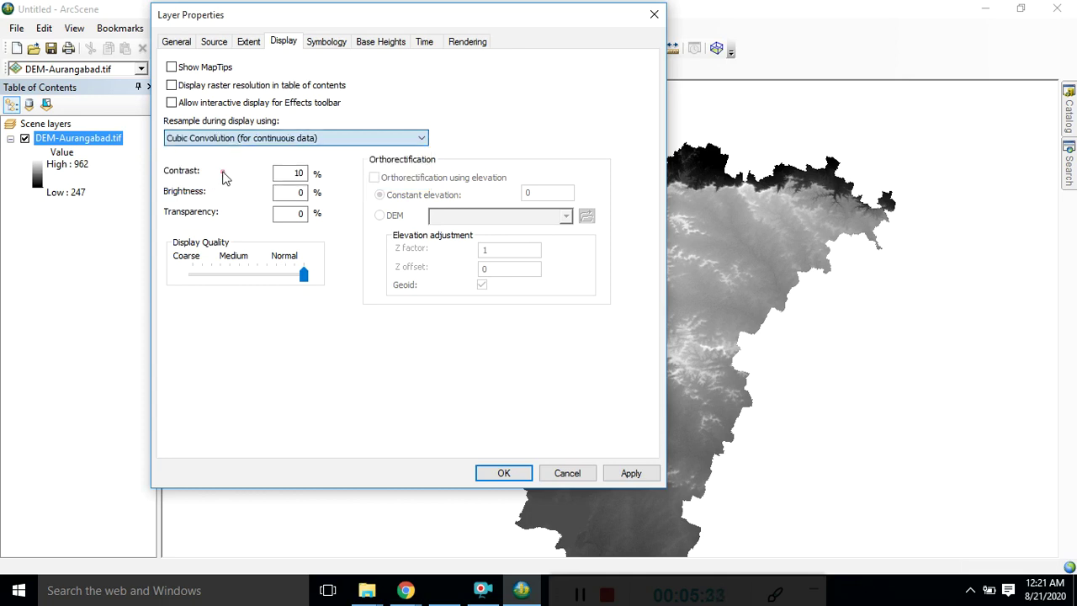
click(637, 476)
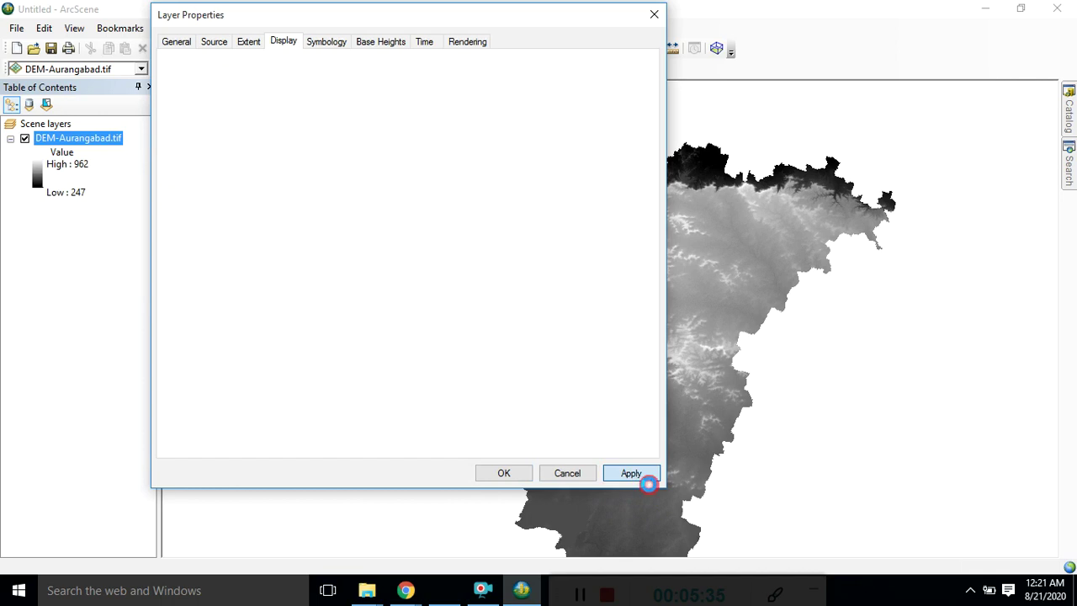
click(500, 476)
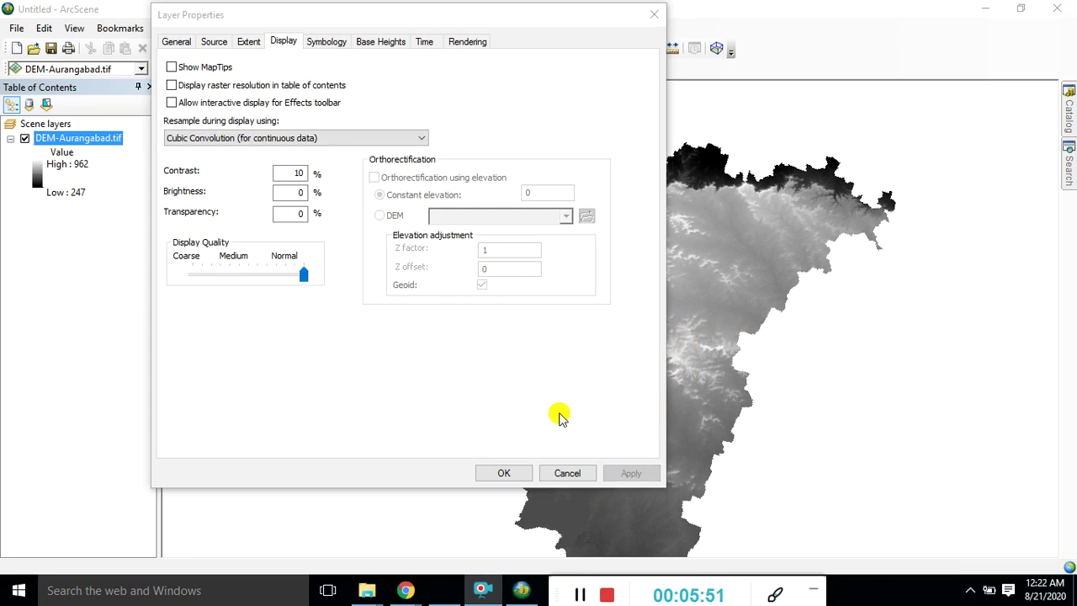
click(504, 473)
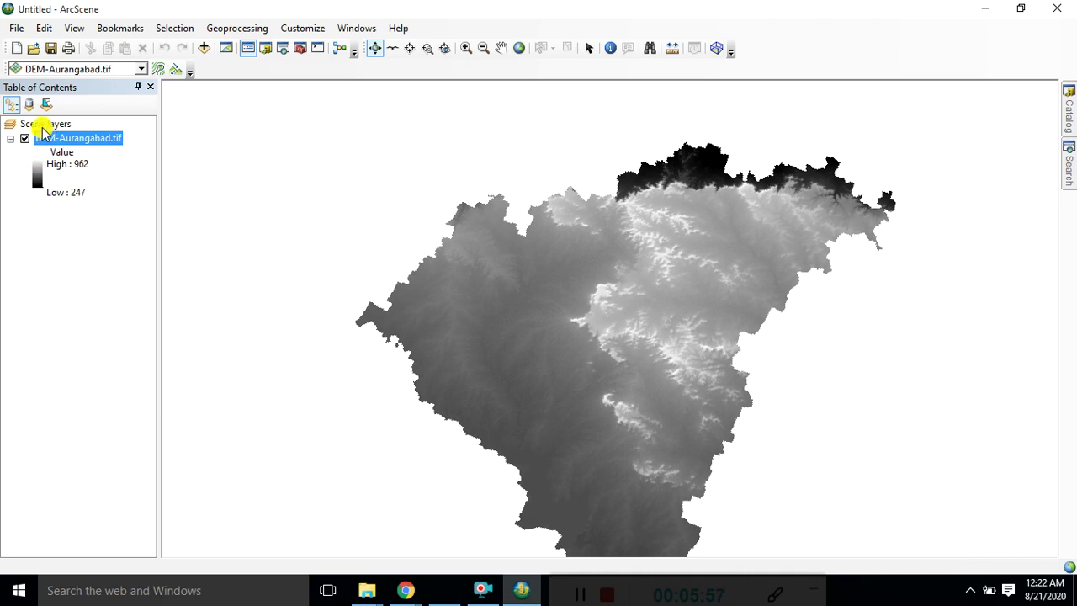
- Open the Scene layers properties and tick Enable Animated Rotation on the General settings
right_click(42, 127)
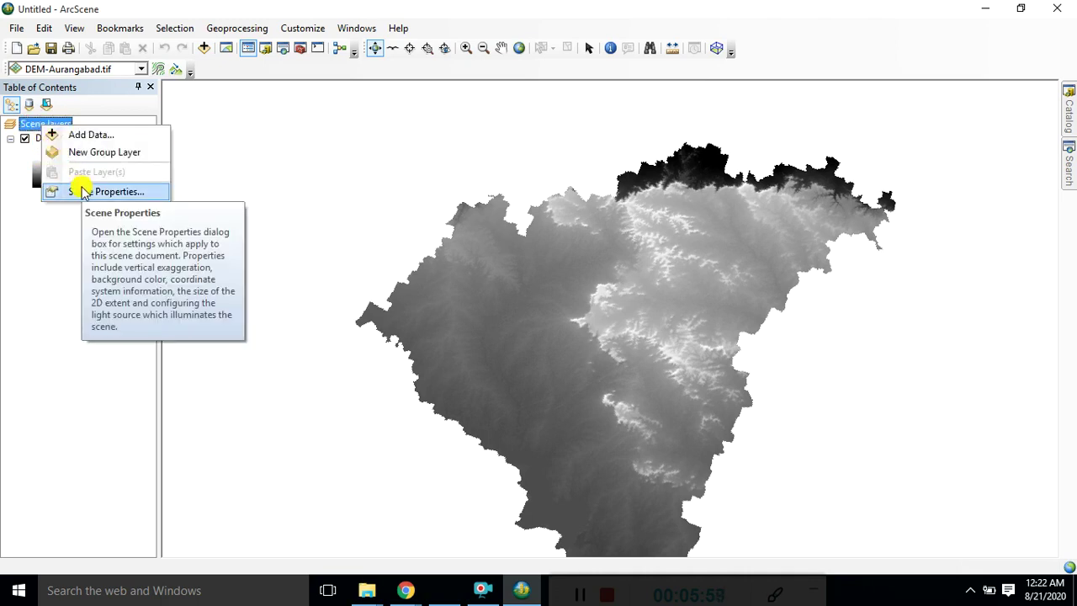
click(38, 122)
click(48, 123)
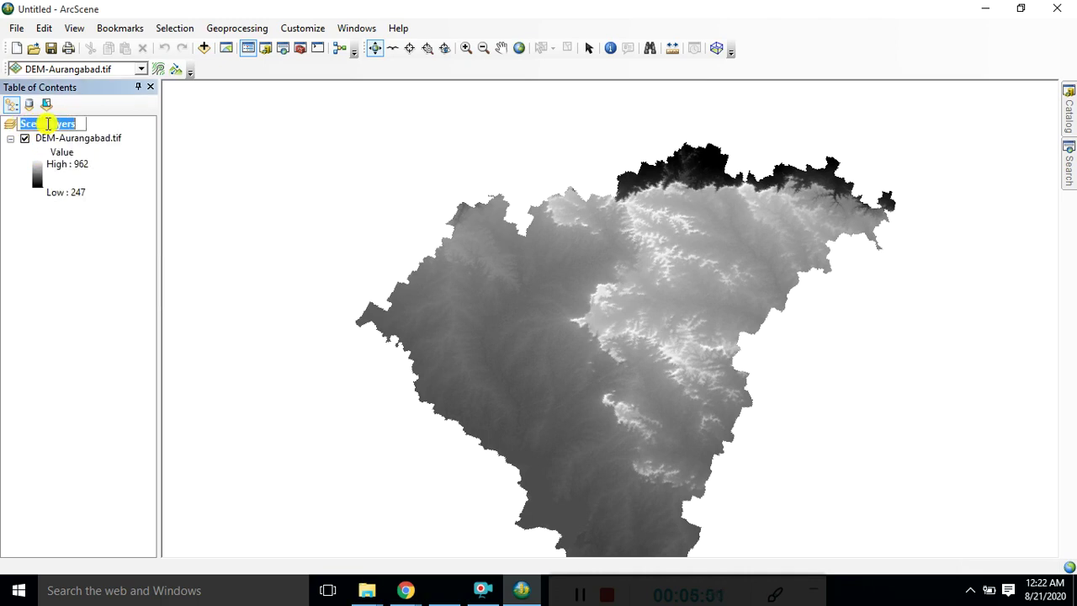
click(85, 235)
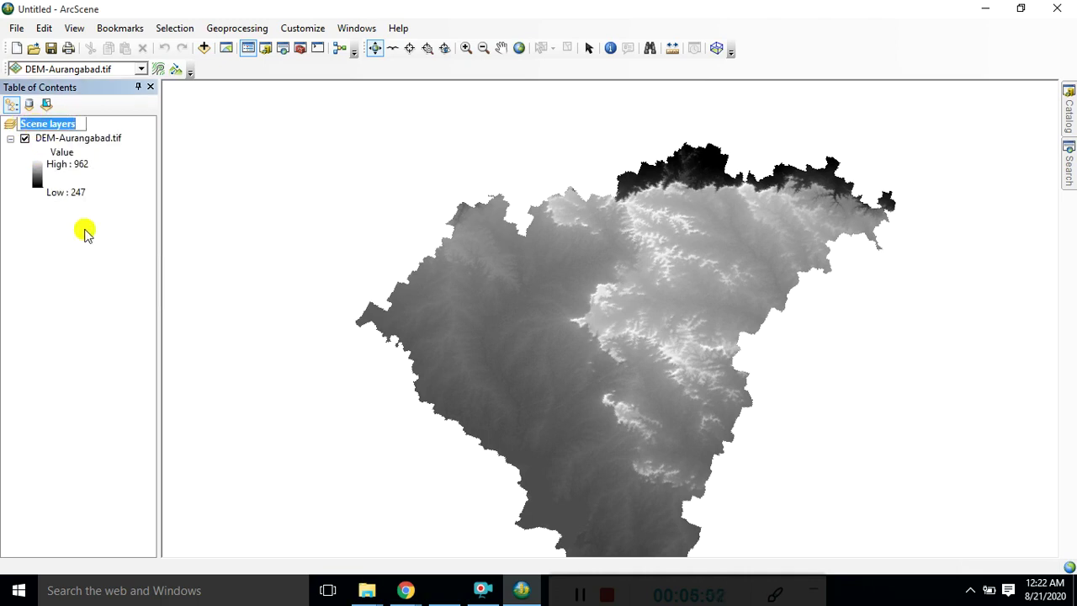
right_click(44, 125)
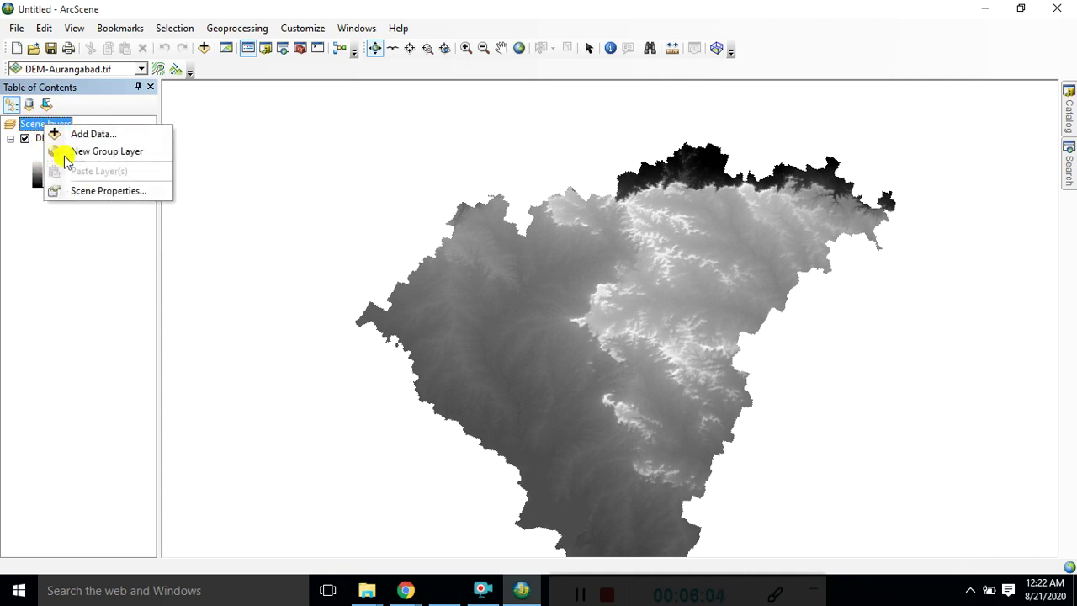
click(98, 191)
click(376, 87)
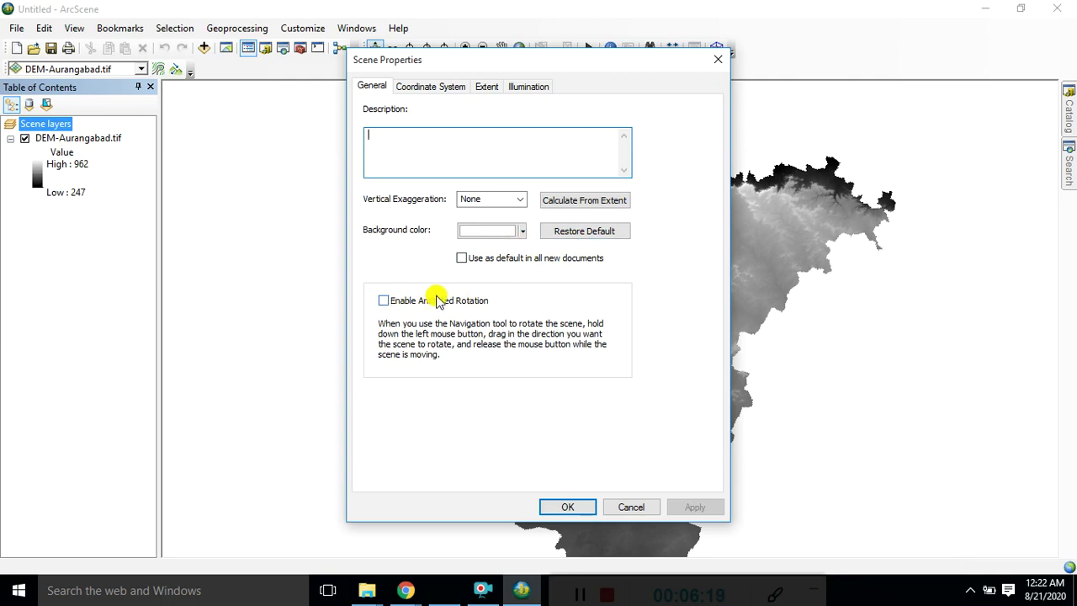
click(382, 301)
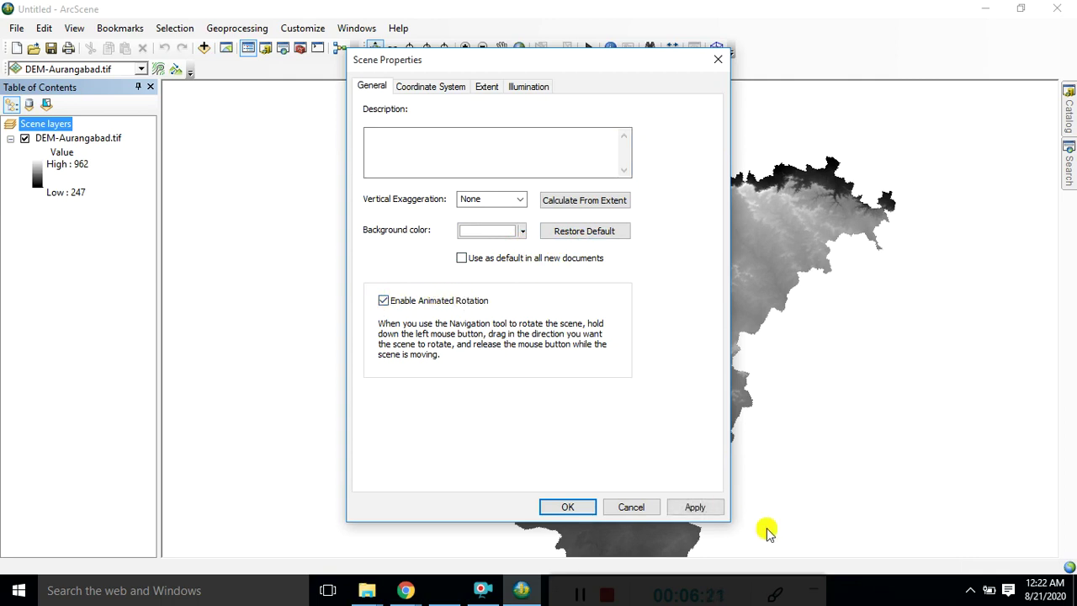
mouse_move(617, 66)
mouse_down()
mouse_move(454, 63)
mouse_move(398, 43)
mouse_up()
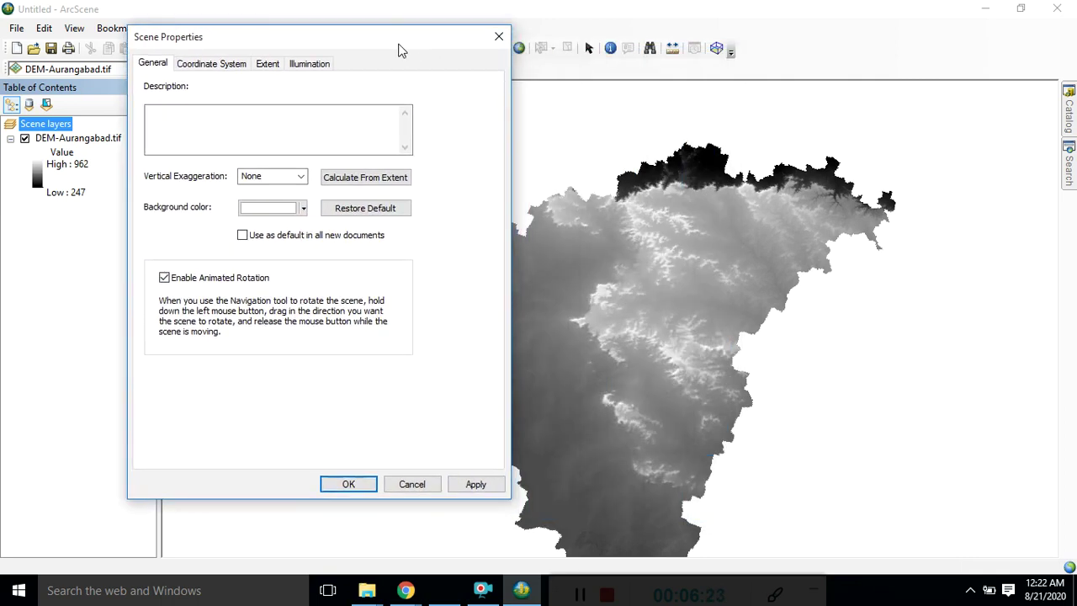
- Calculate vertical exaggeration from extent (26.6437), apply it and close Scene Properties
click(485, 491)
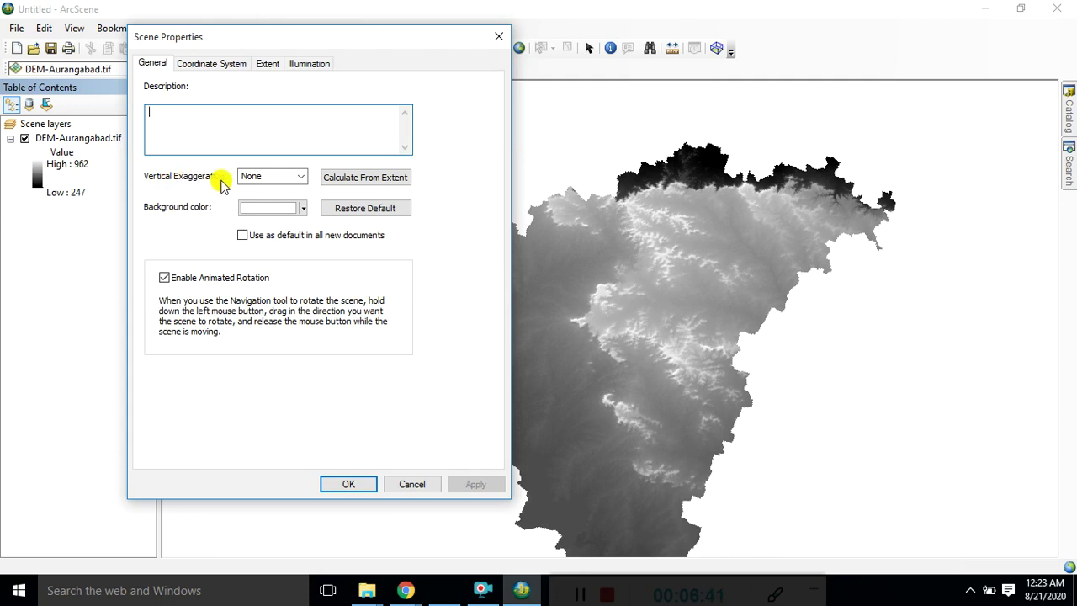
click(352, 183)
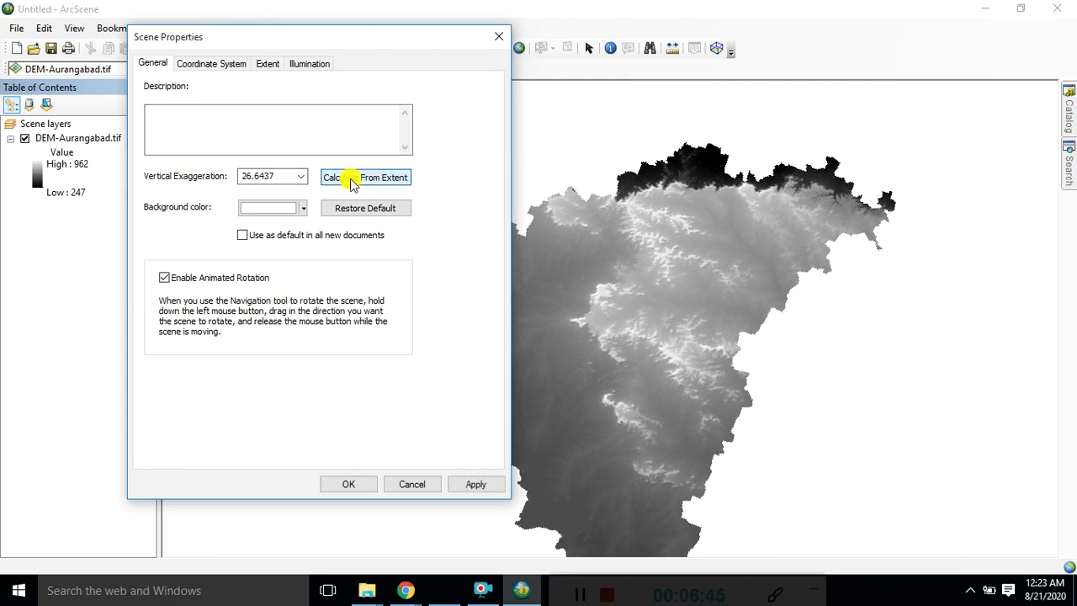
click(476, 484)
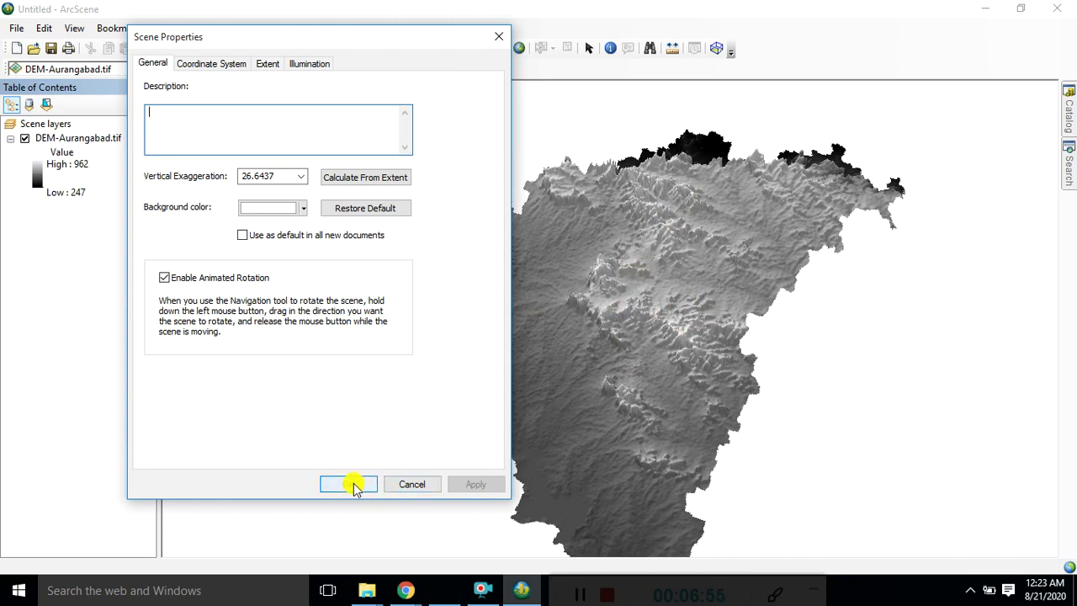
click(348, 485)
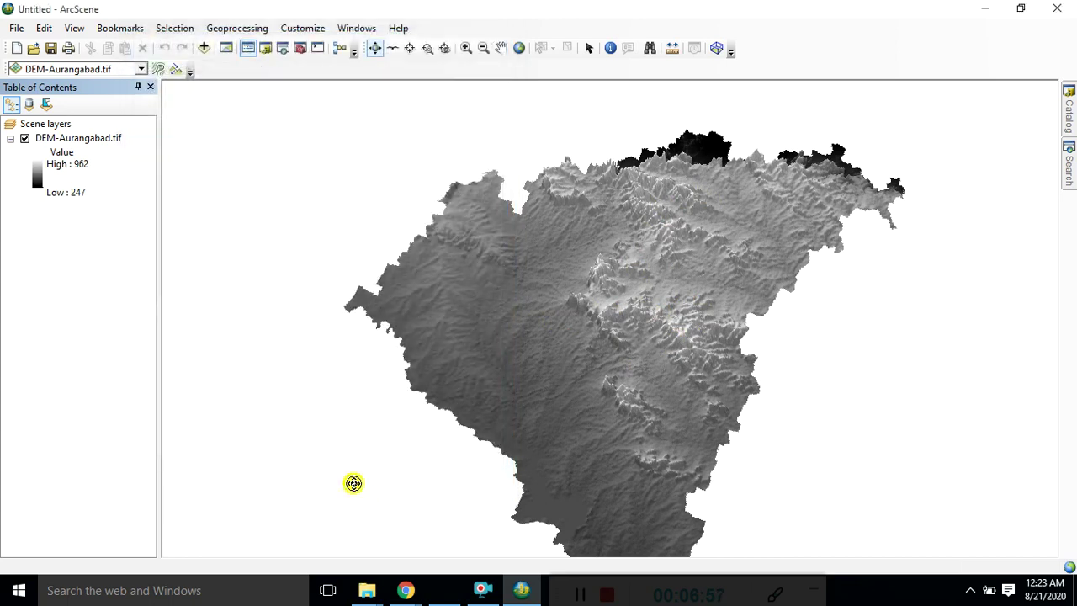
- Orbit, zoom and tilt the exaggerated DEM into an oblique 3D view
mouse_move(676, 317)
mouse_down()
mouse_move(688, 257)
mouse_move(565, 230)
mouse_move(665, 207)
mouse_move(660, 301)
mouse_move(635, 355)
mouse_up()
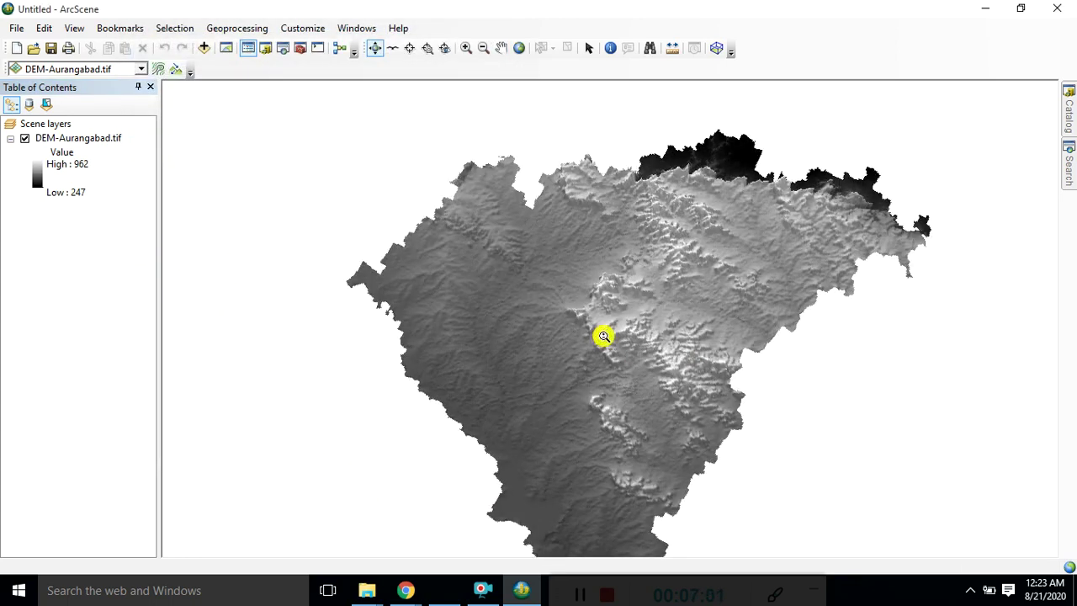
scroll(603, 336, down, 2)
scroll(603, 337, up, 3)
scroll(603, 336, up, 3)
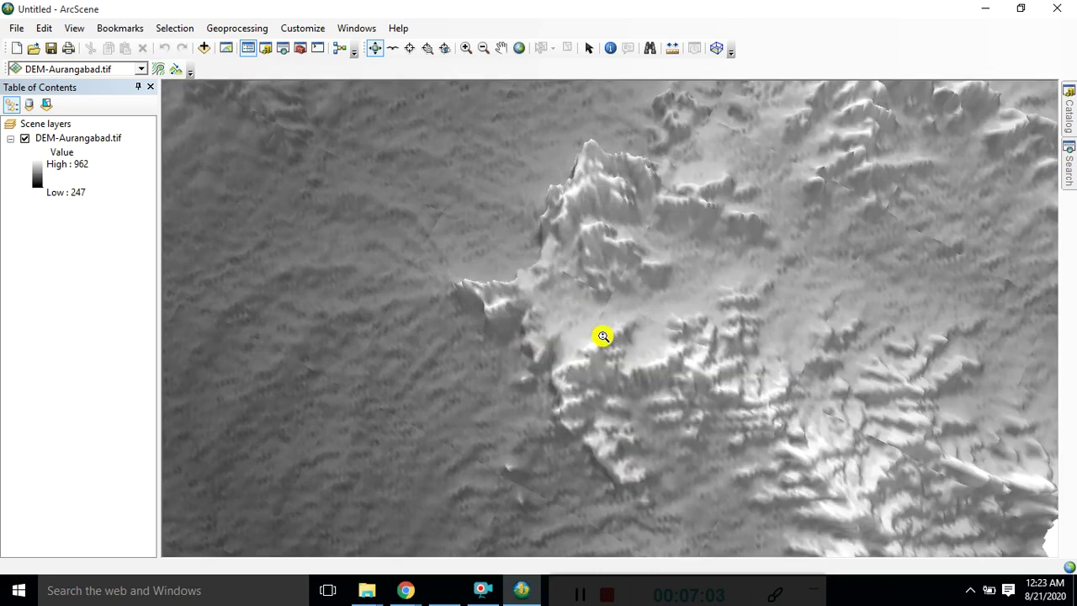
scroll(600, 373, down, 3)
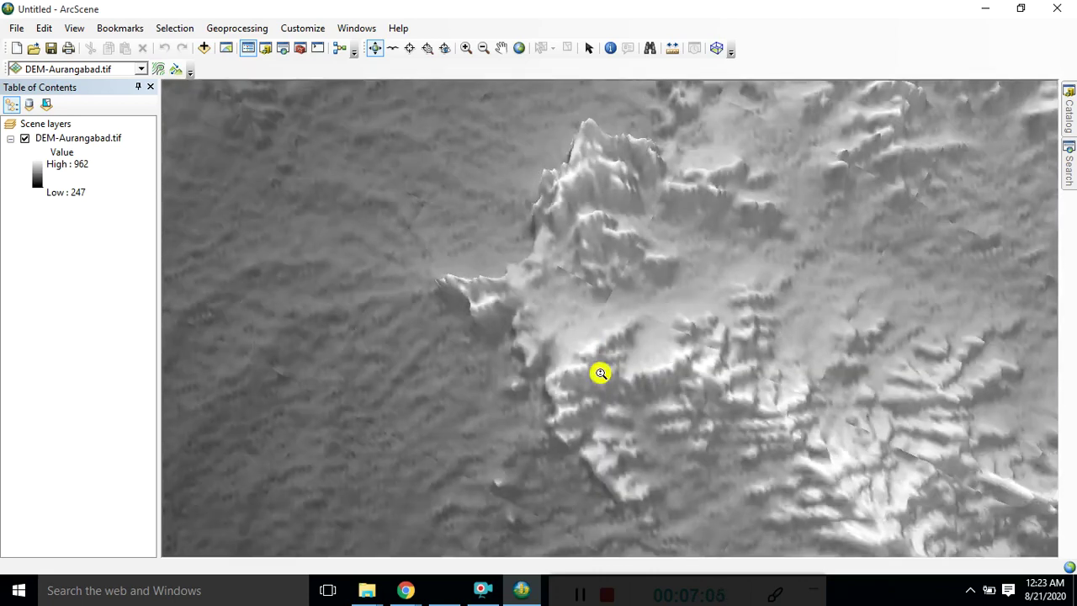
scroll(600, 373, down, 3)
drag(600, 393, 613, 308)
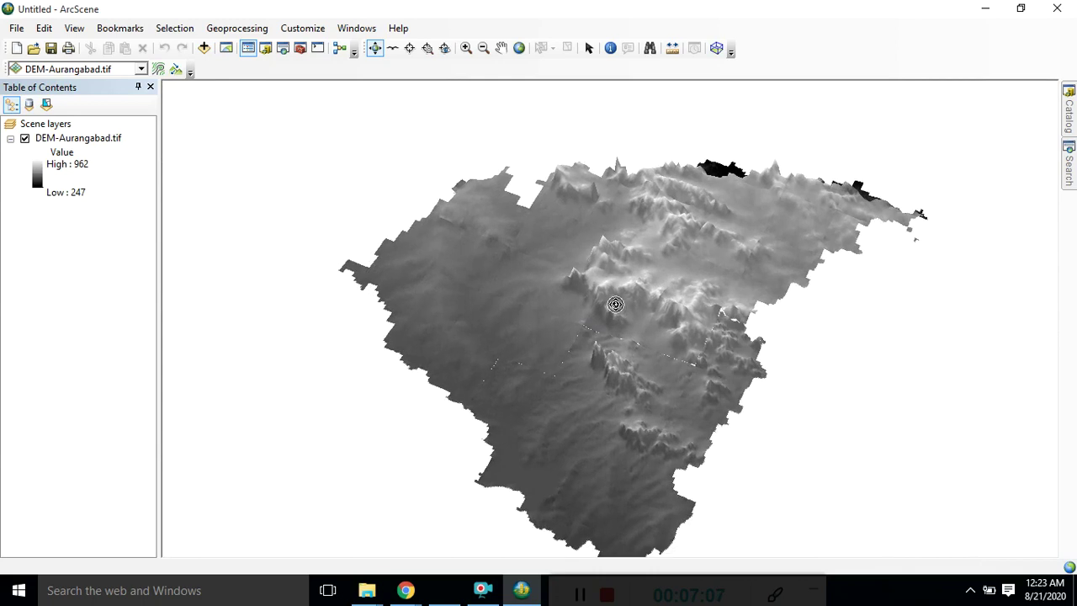
- Apply the red-to-blue rainbow colour ramp to the DEM's elevation legend
click(38, 172)
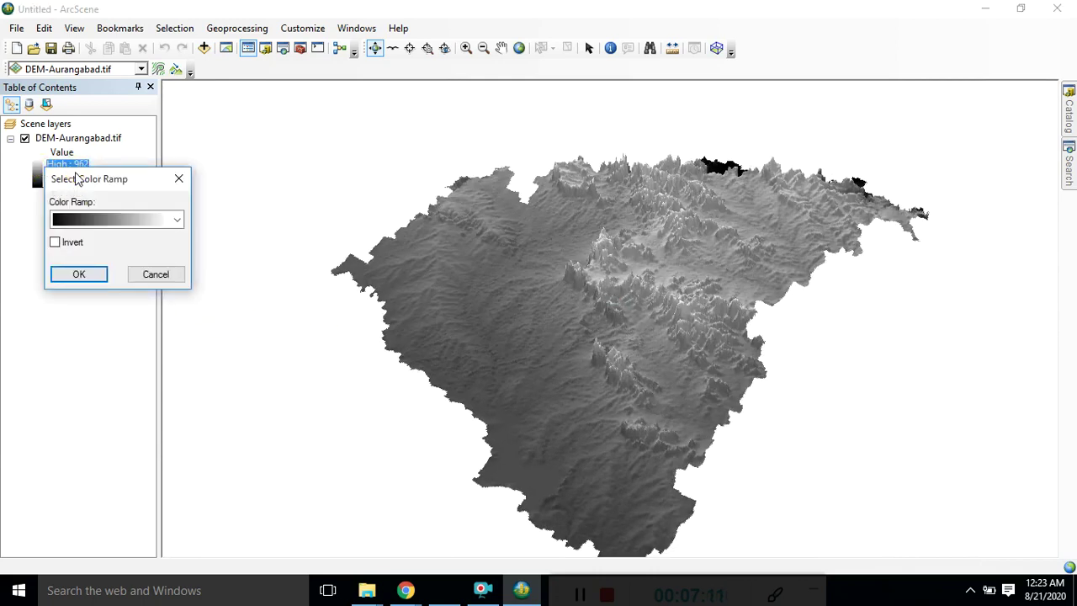
drag(77, 179, 207, 110)
click(223, 148)
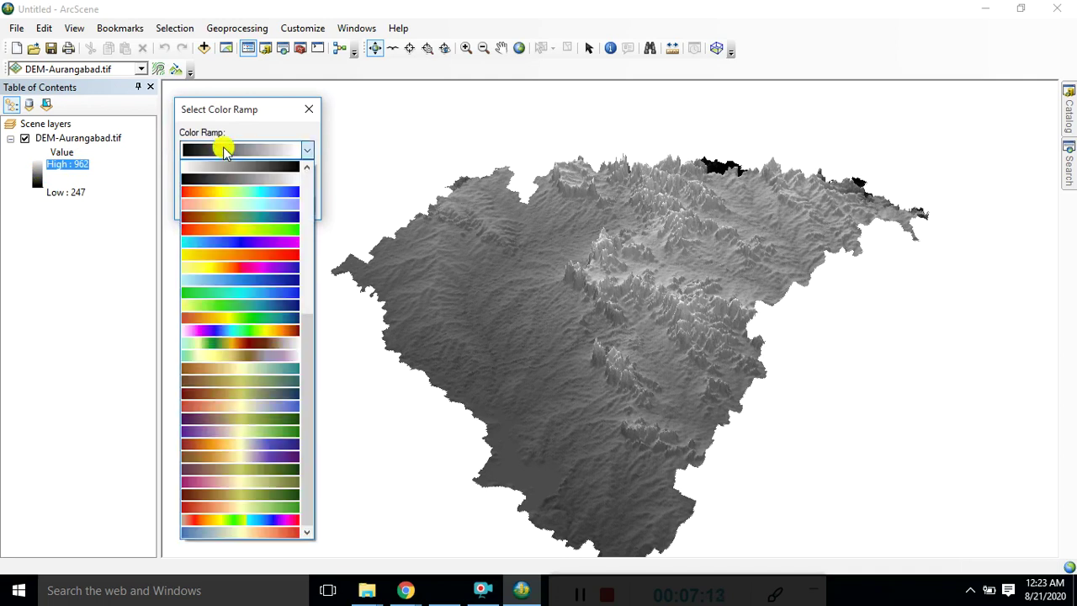
click(232, 192)
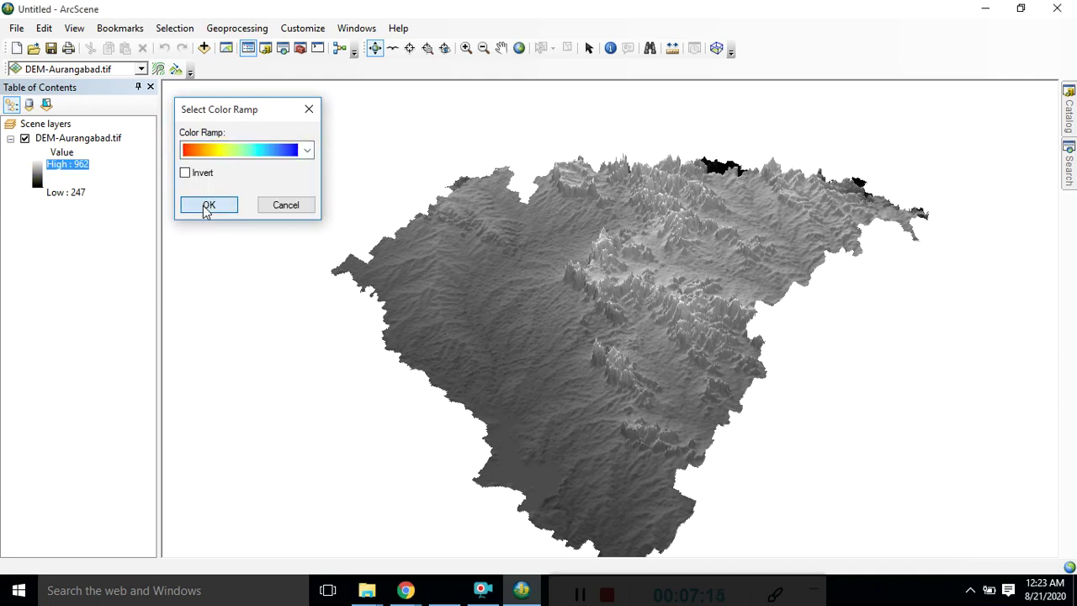
click(207, 207)
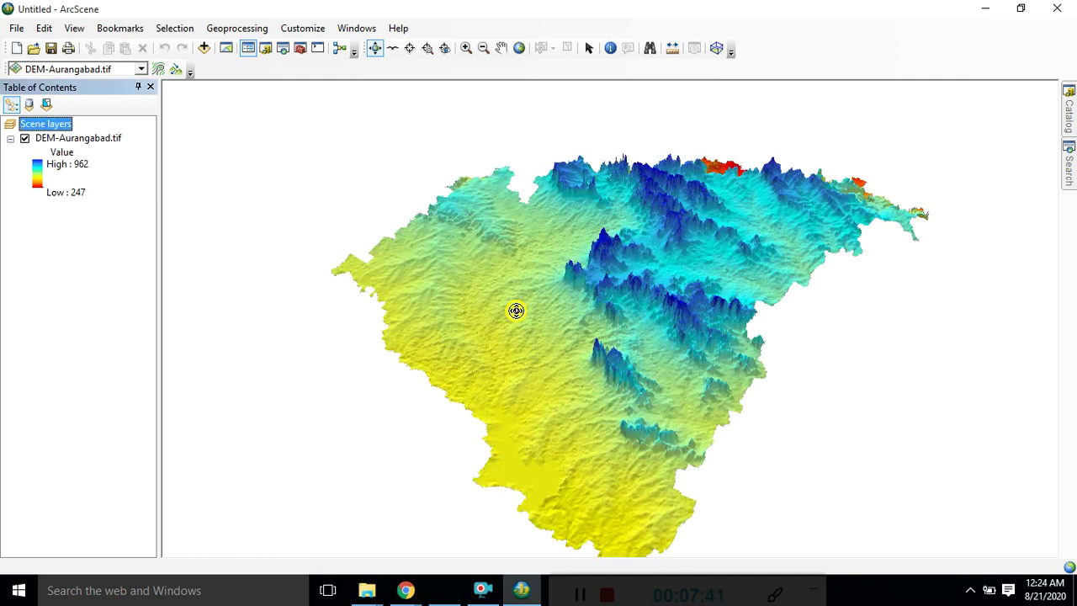
- Orbit and tilt through low side views of the terrain, ending near-overhead on the whole DEM
mouse_move(749, 238)
mouse_down()
mouse_move(738, 281)
mouse_move(507, 322)
mouse_move(420, 180)
mouse_move(347, 163)
mouse_up()
mouse_move(792, 316)
mouse_down()
mouse_move(543, 297)
mouse_move(398, 341)
mouse_move(438, 332)
mouse_up()
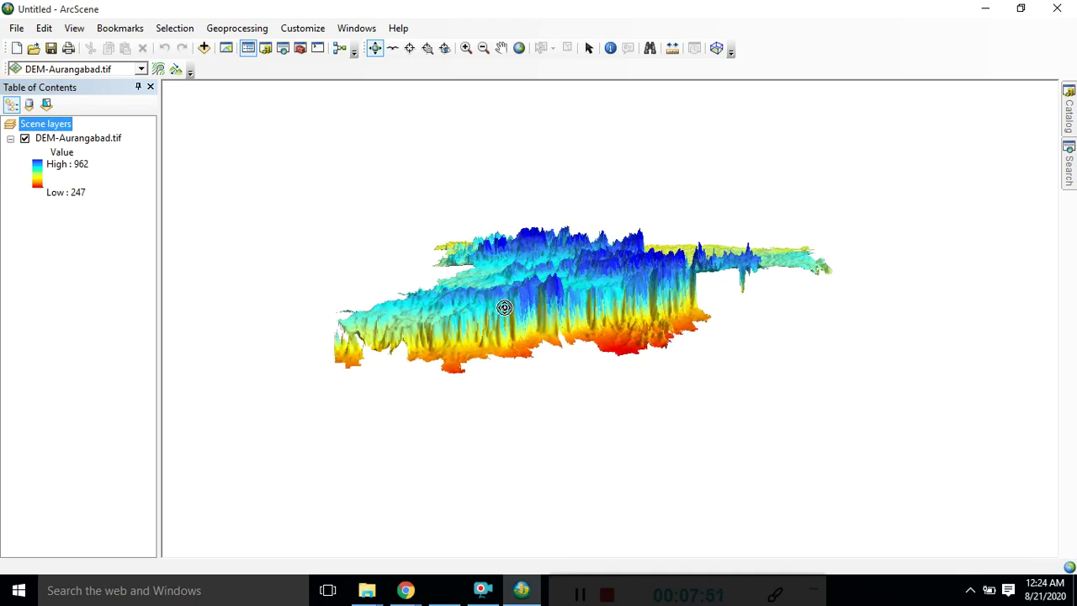
right_drag(454, 328, 510, 314)
scroll(510, 314, up, 3)
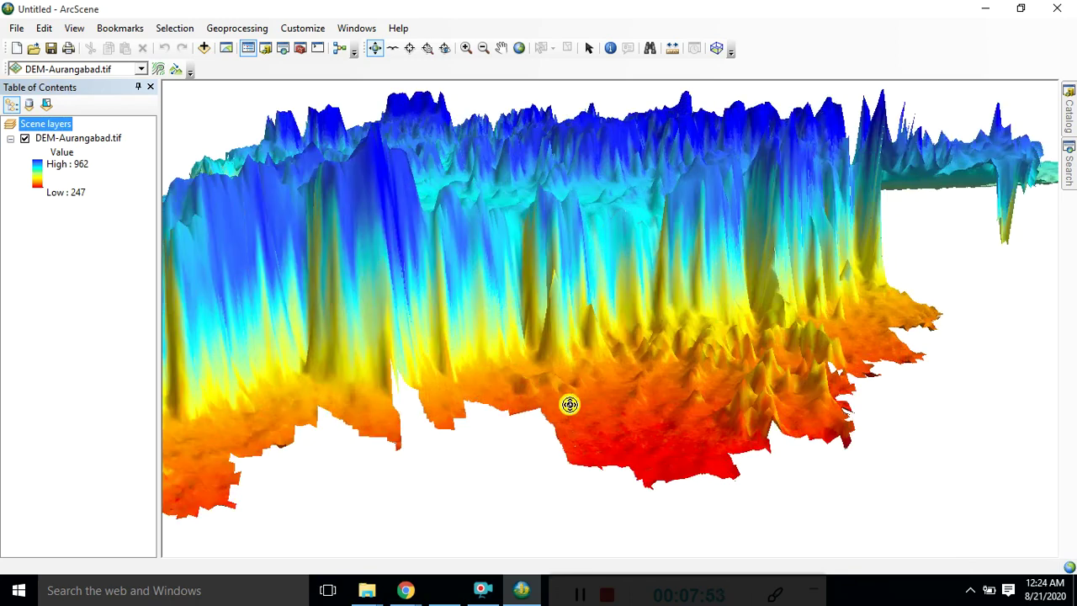
mouse_move(569, 404)
mouse_down()
mouse_move(627, 409)
mouse_move(476, 423)
mouse_up()
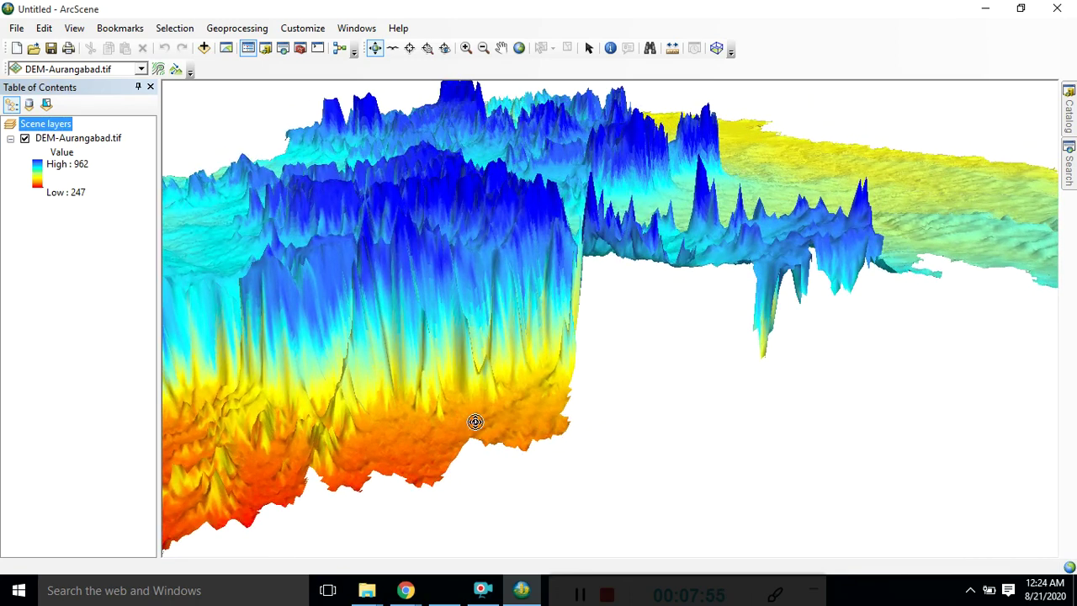
mouse_move(486, 323)
mouse_down()
mouse_move(562, 328)
mouse_move(724, 274)
mouse_move(740, 300)
mouse_move(1007, 312)
mouse_move(901, 423)
mouse_move(758, 510)
mouse_up()
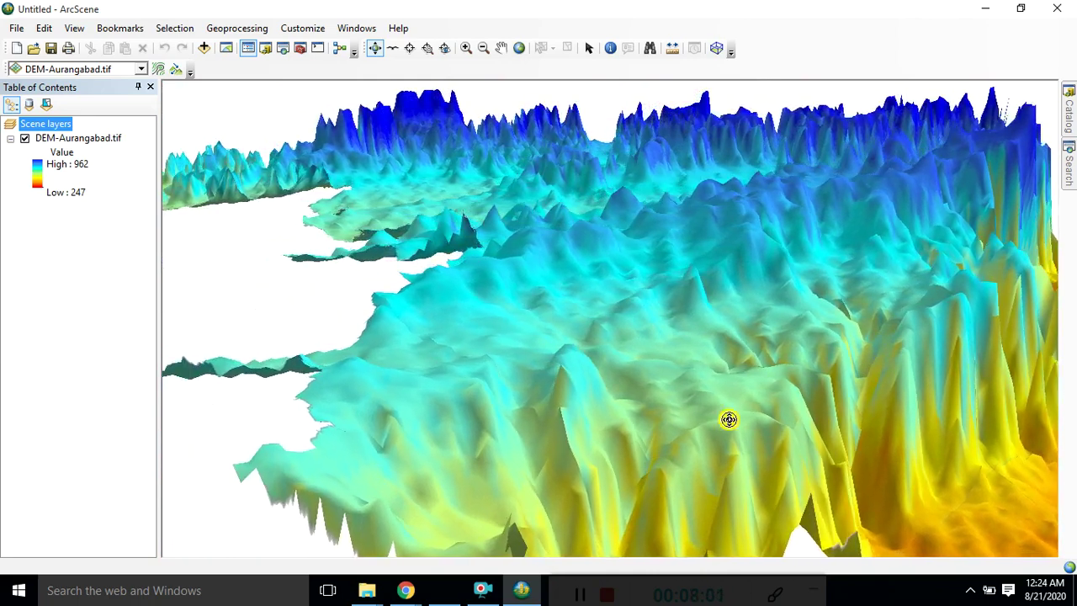
mouse_move(728, 419)
mouse_down()
mouse_move(743, 261)
mouse_move(693, 209)
mouse_move(569, 163)
mouse_up()
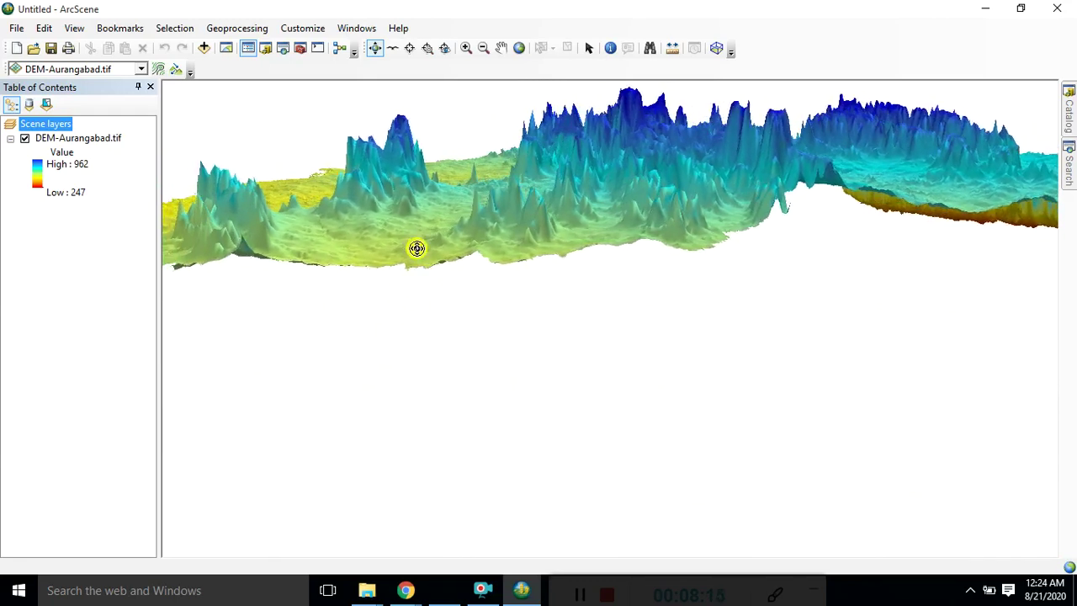
drag(434, 245, 448, 340)
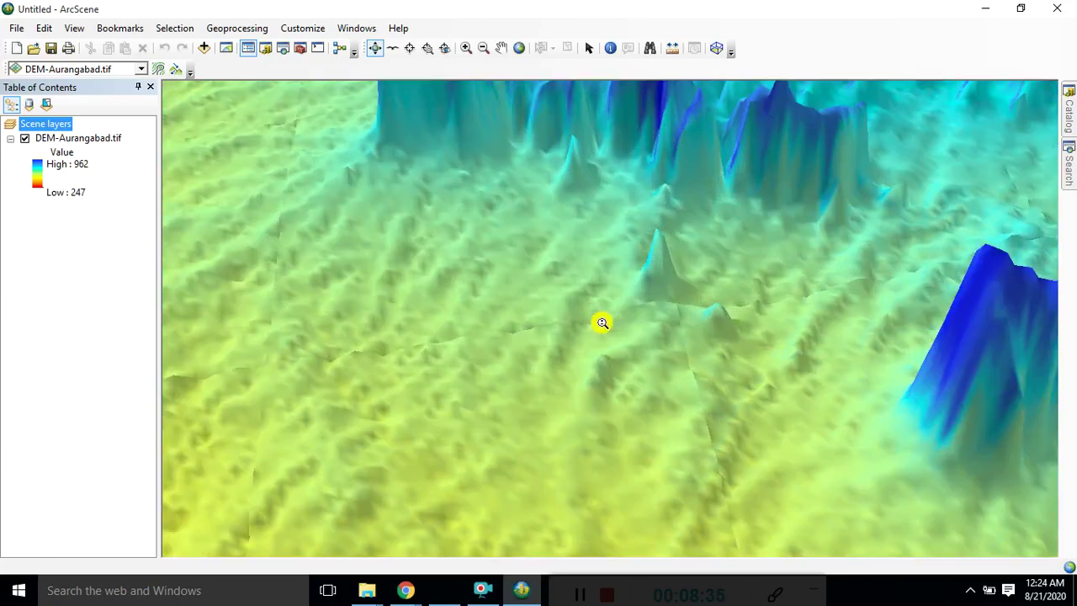
scroll(602, 322, down, 5)
drag(670, 366, 365, 440)
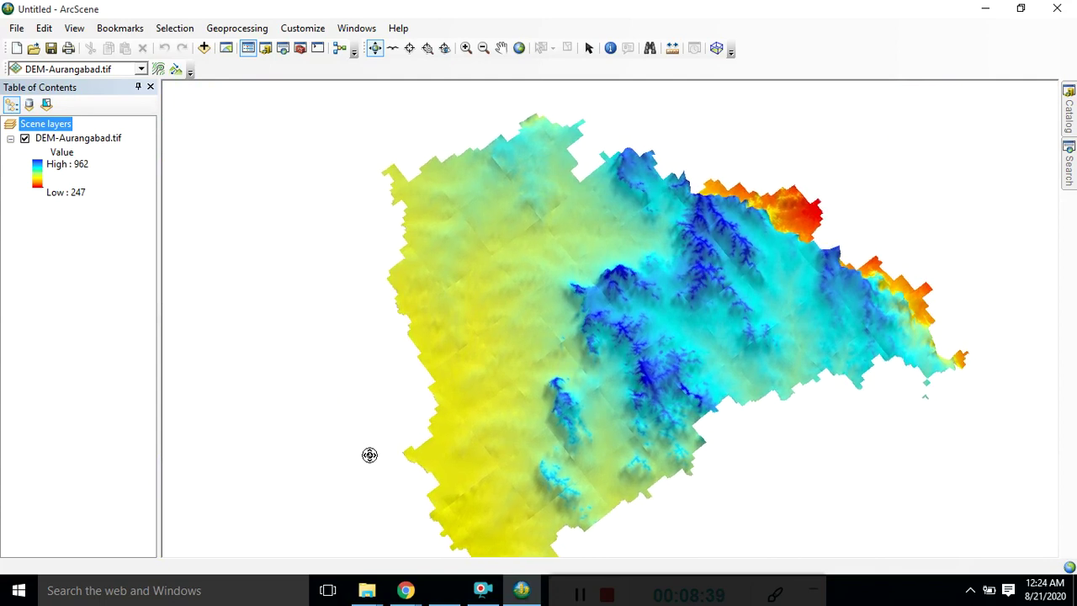
- Invert the DEM's colour ramp so the 962 highs show red and 247 lows blue
click(63, 179)
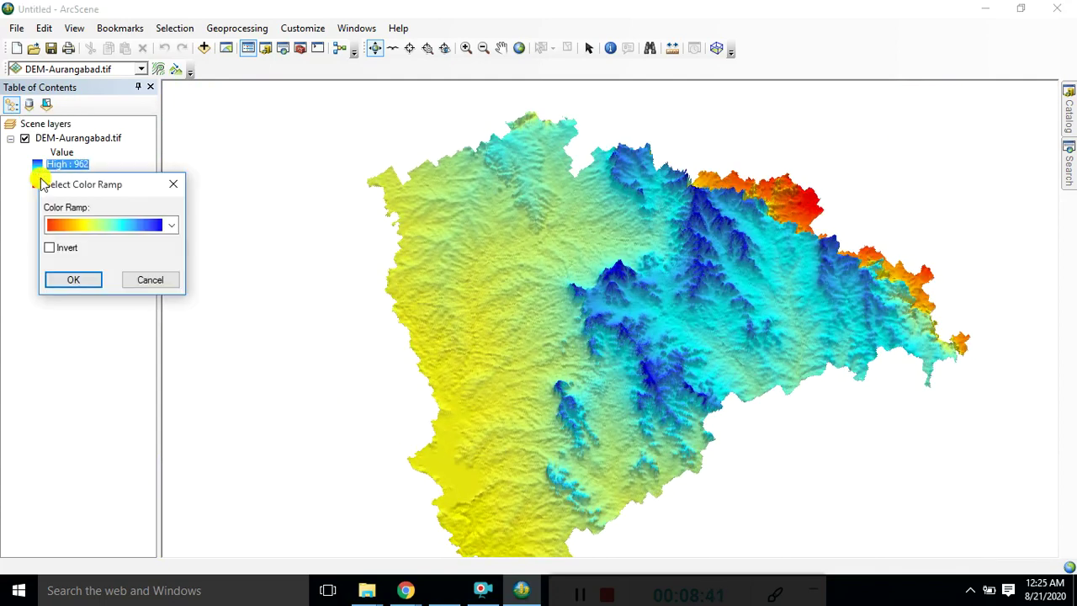
mouse_move(101, 184)
mouse_down()
mouse_move(120, 196)
mouse_move(254, 147)
mouse_up()
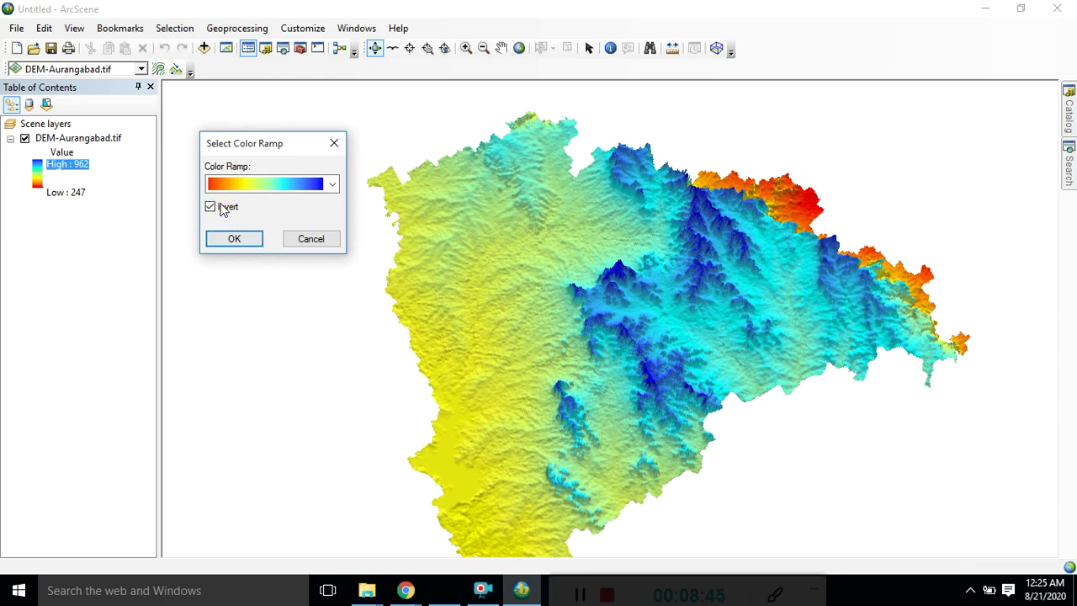
click(236, 240)
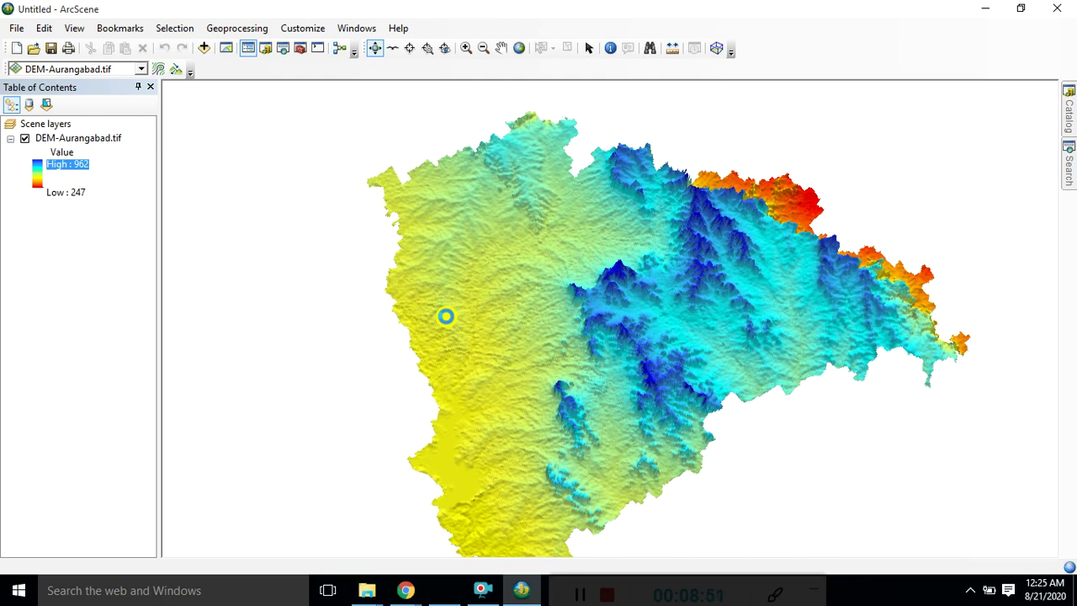
click(481, 589)
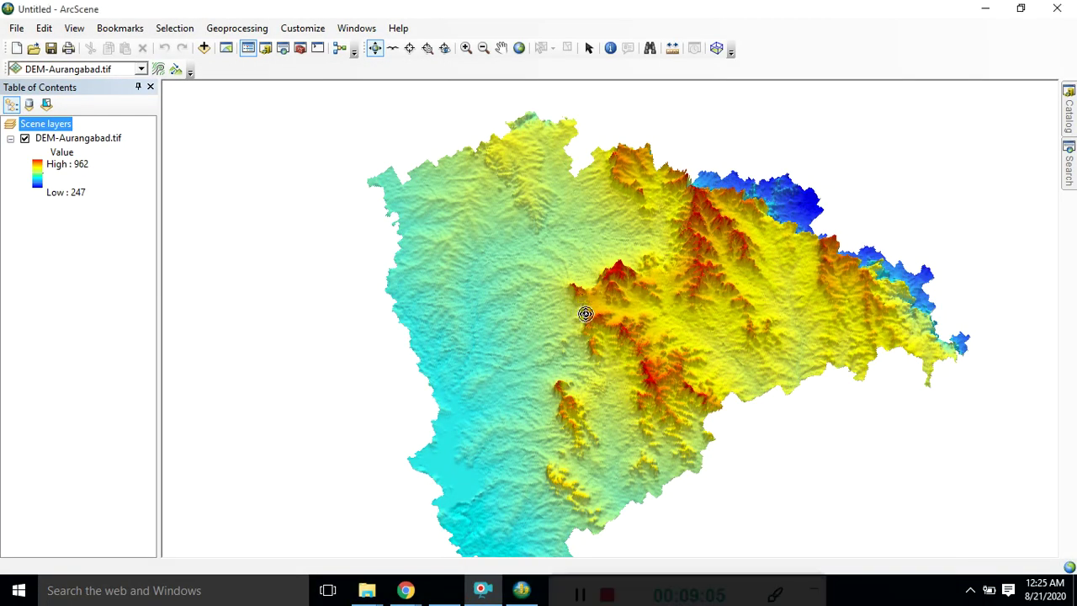
- Tilt the top-down DEM to oblique, zoom in and rotate to look along the ridges
mouse_move(588, 304)
mouse_down()
mouse_move(684, 225)
mouse_move(681, 208)
mouse_up()
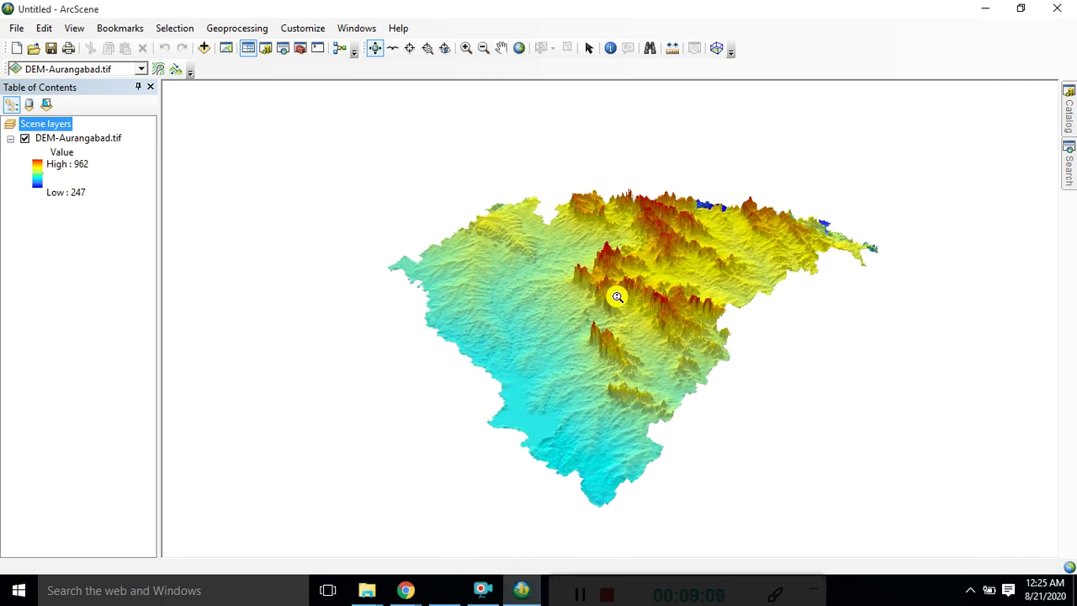
scroll(617, 296, up, 3)
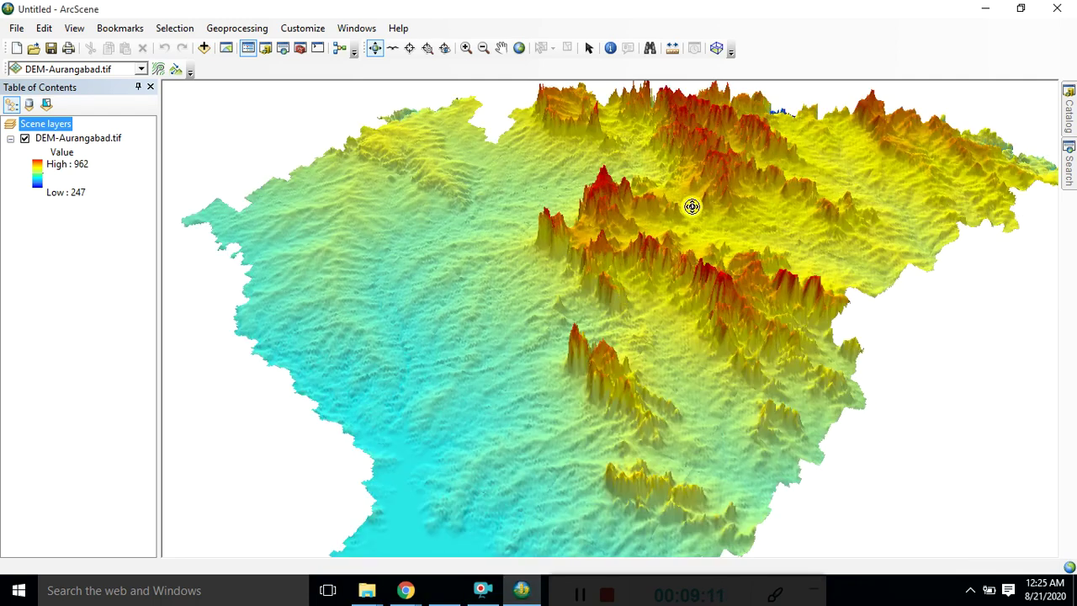
mouse_move(698, 207)
mouse_down()
mouse_move(475, 196)
mouse_move(413, 207)
mouse_up()
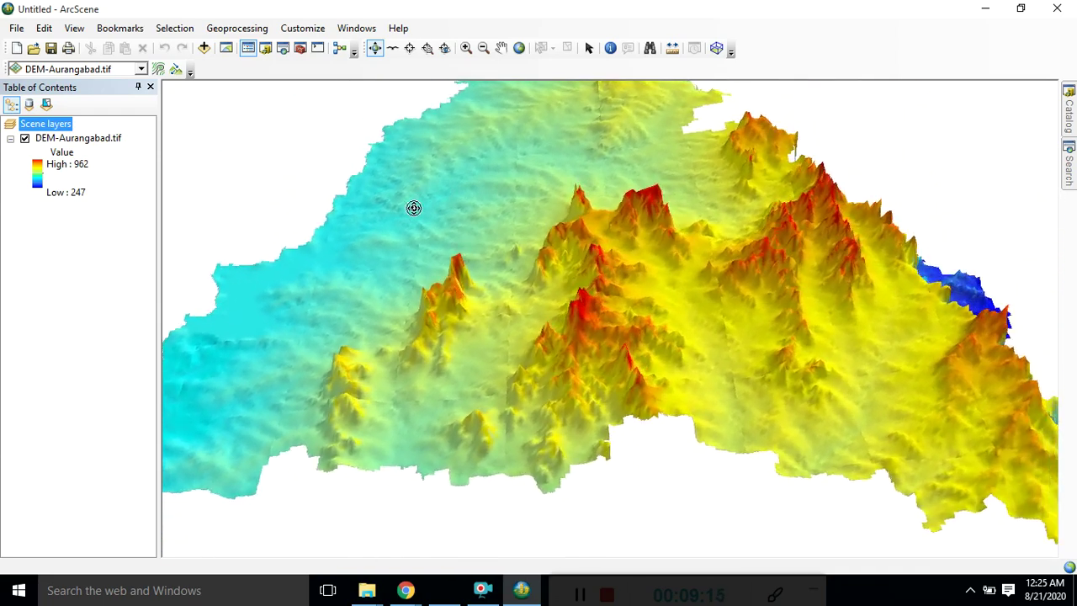
mouse_move(966, 455)
mouse_down()
mouse_move(901, 389)
mouse_move(692, 285)
mouse_move(656, 308)
mouse_move(701, 367)
mouse_move(712, 316)
mouse_move(961, 418)
mouse_move(1074, 408)
mouse_move(452, 416)
mouse_move(468, 457)
mouse_move(565, 511)
mouse_up()
right_drag(564, 512, 584, 497)
scroll(584, 498, down, 5)
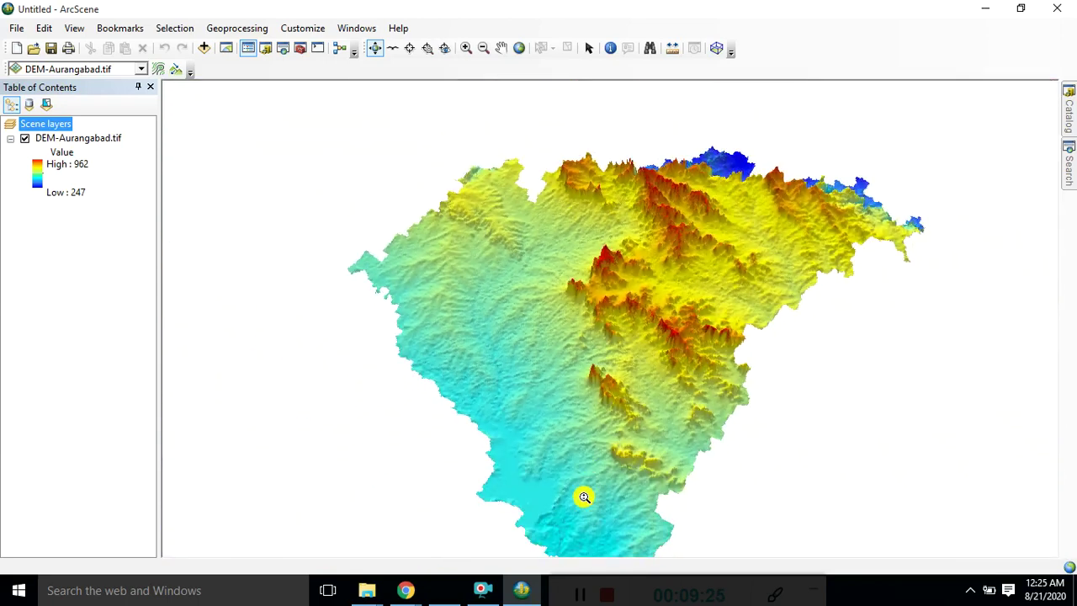
drag(589, 457, 586, 411)
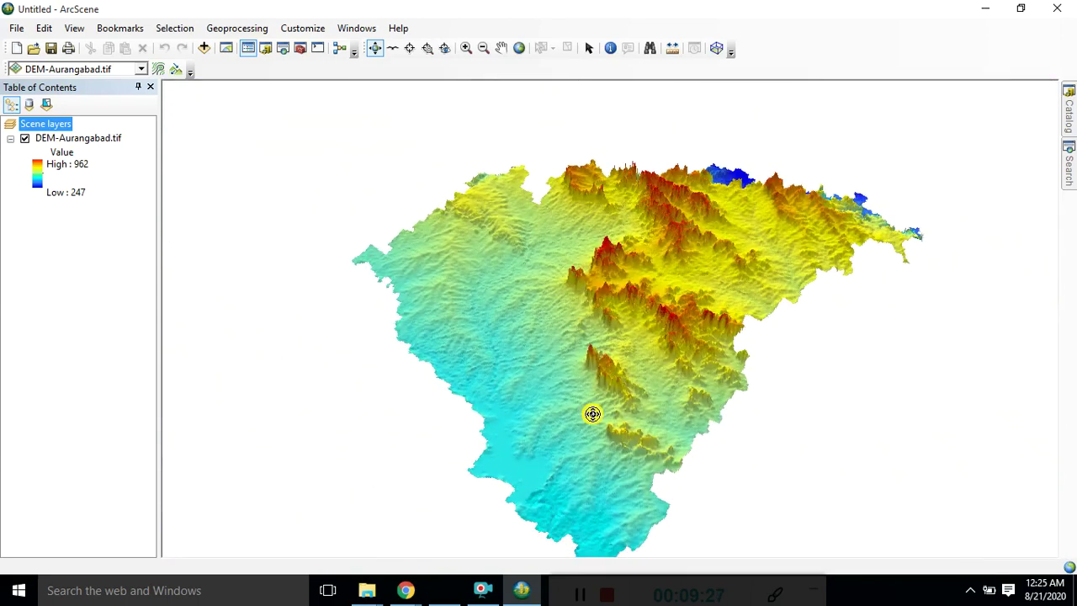
- Zoom onto the central red ridges in a close, low oblique view
click(482, 590)
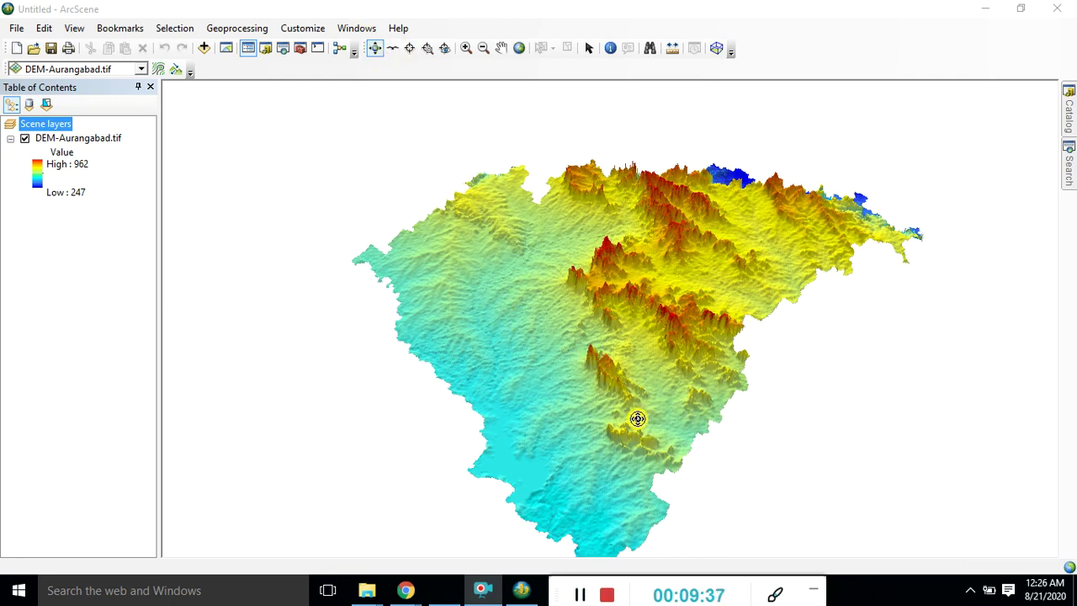
scroll(597, 394, down, 2)
scroll(598, 393, up, 3)
scroll(597, 394, up, 3)
scroll(598, 397, up, 3)
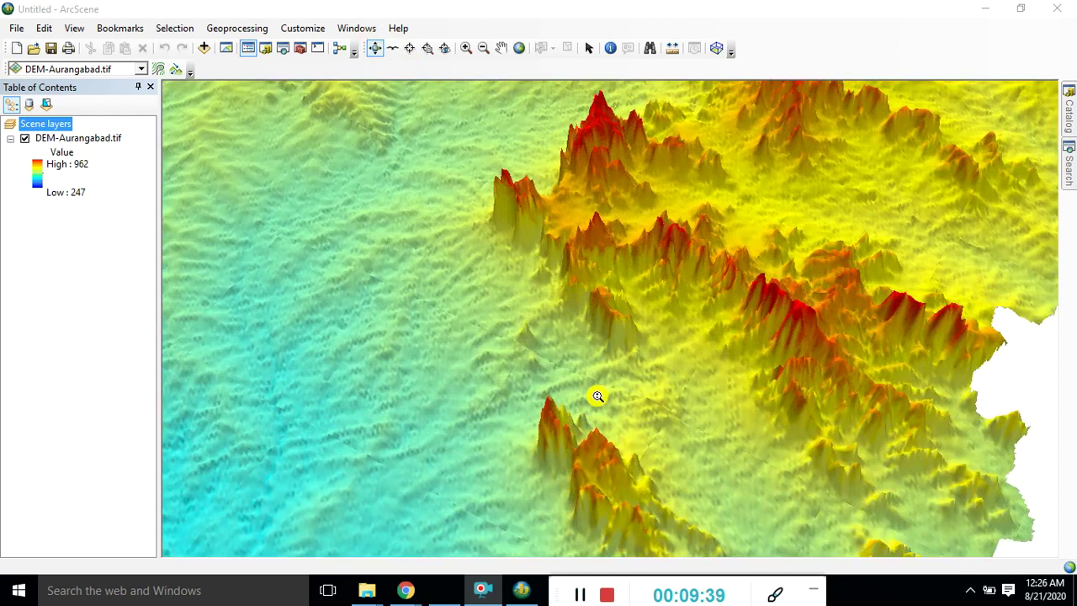
drag(644, 521, 664, 406)
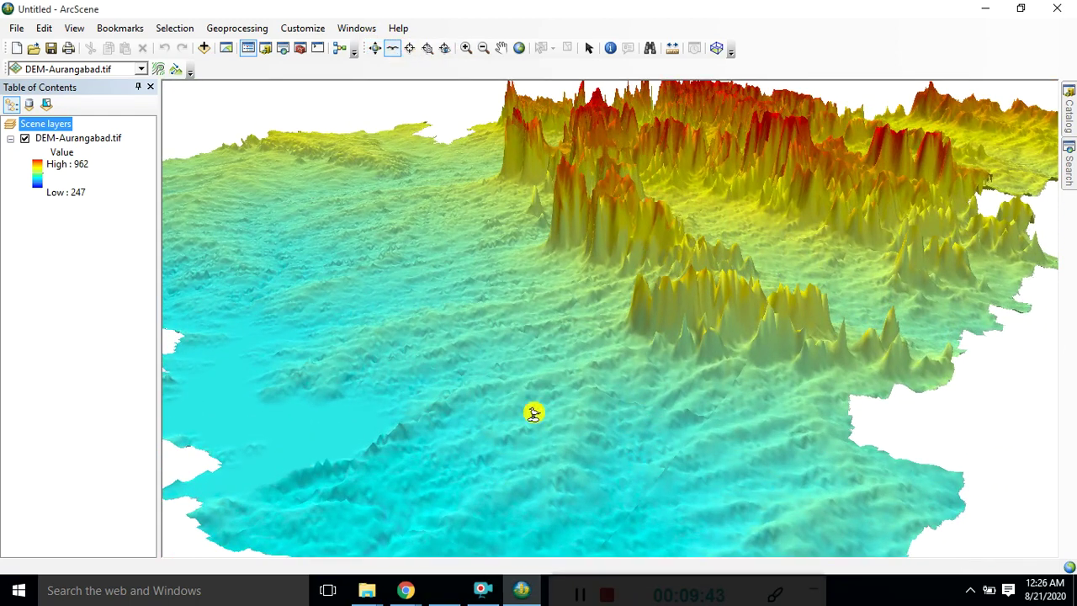
- Start flying low over the terrain with the Fly tool at speed 0
click(537, 444)
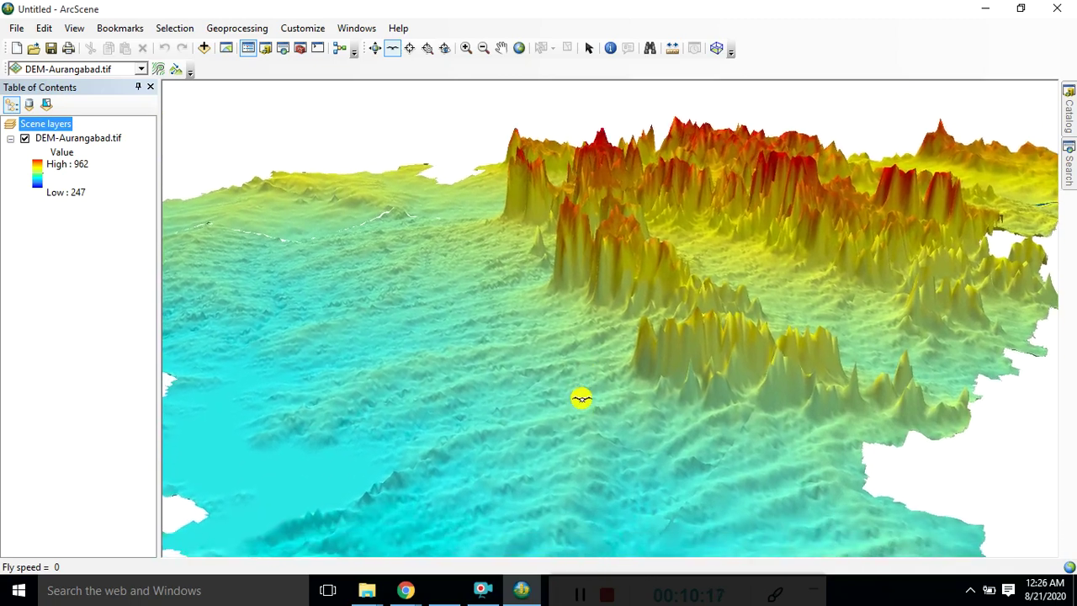
- Raise the fly speed to 1 and fly down among the yellow and red peaks
click(579, 383)
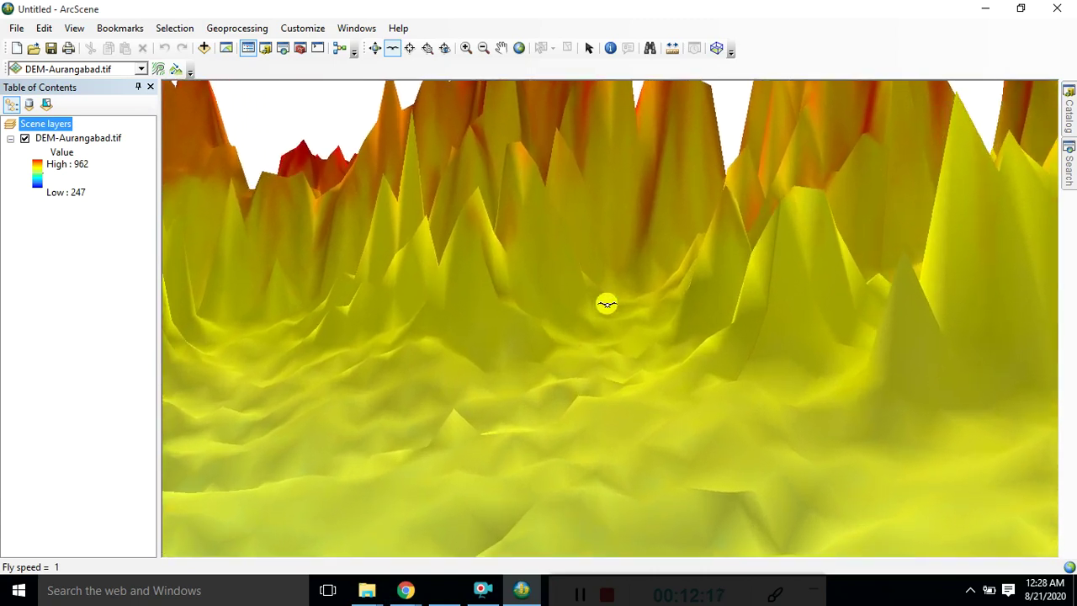
- End the fly-through, zoom out to the full DEM, and open the Measure window
right_drag(619, 322, 625, 345)
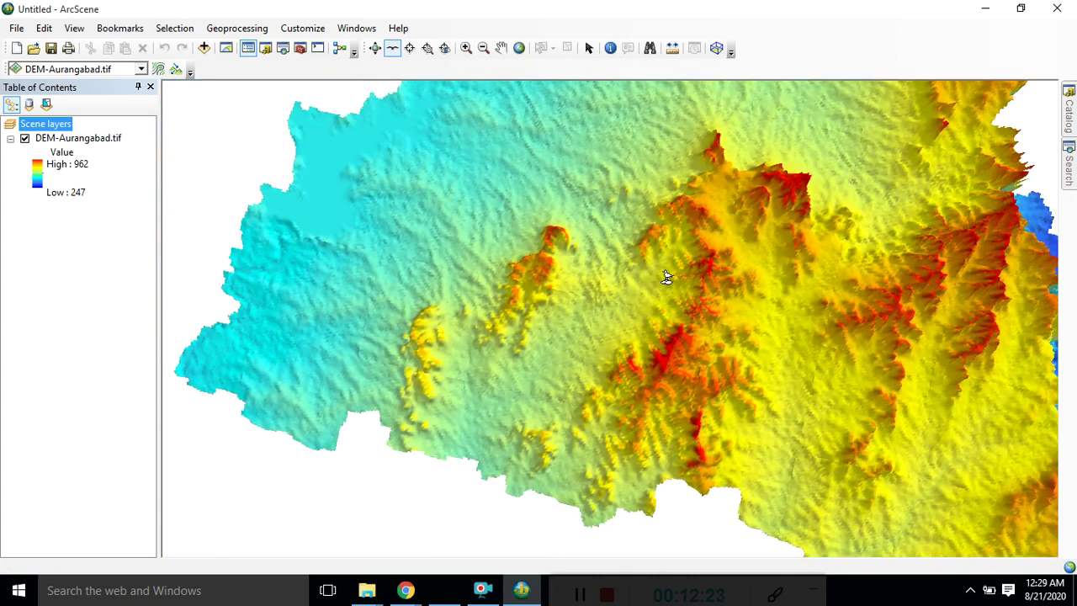
click(666, 278)
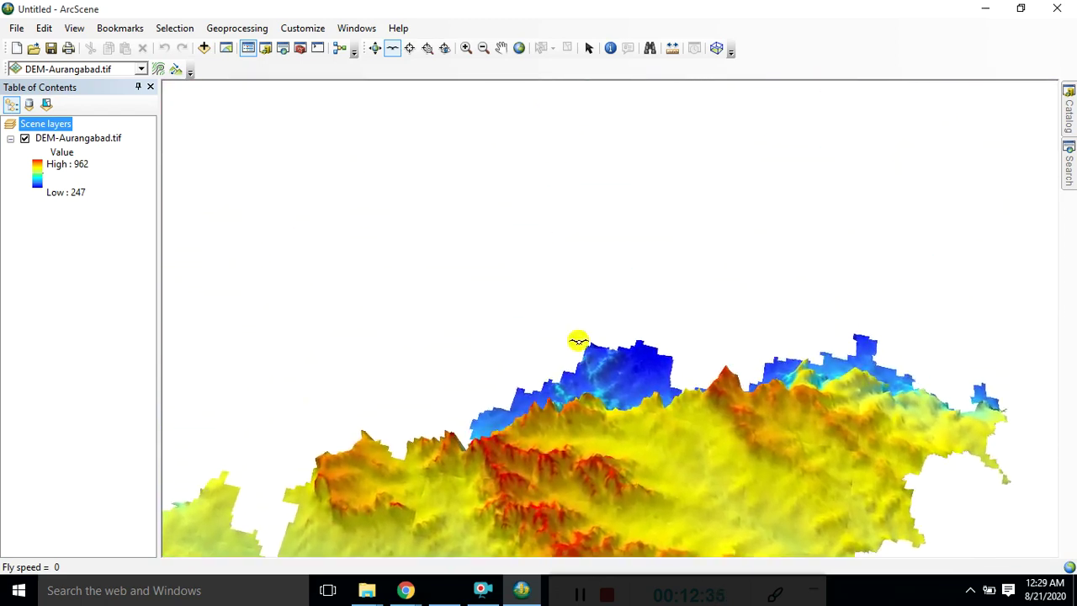
click(599, 439)
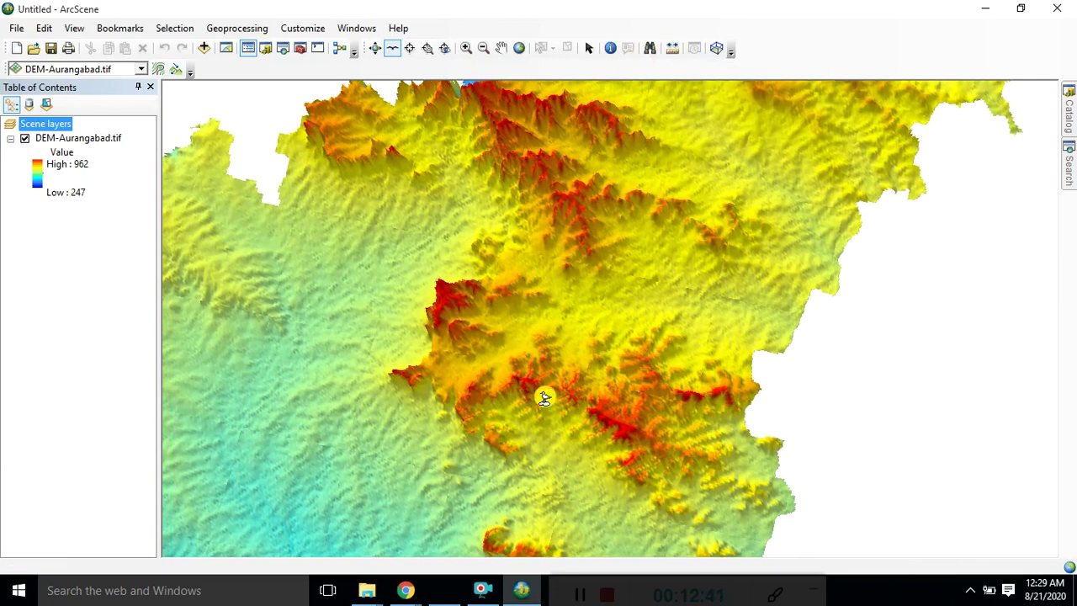
scroll(545, 397, down, 3)
scroll(545, 397, down, 3)
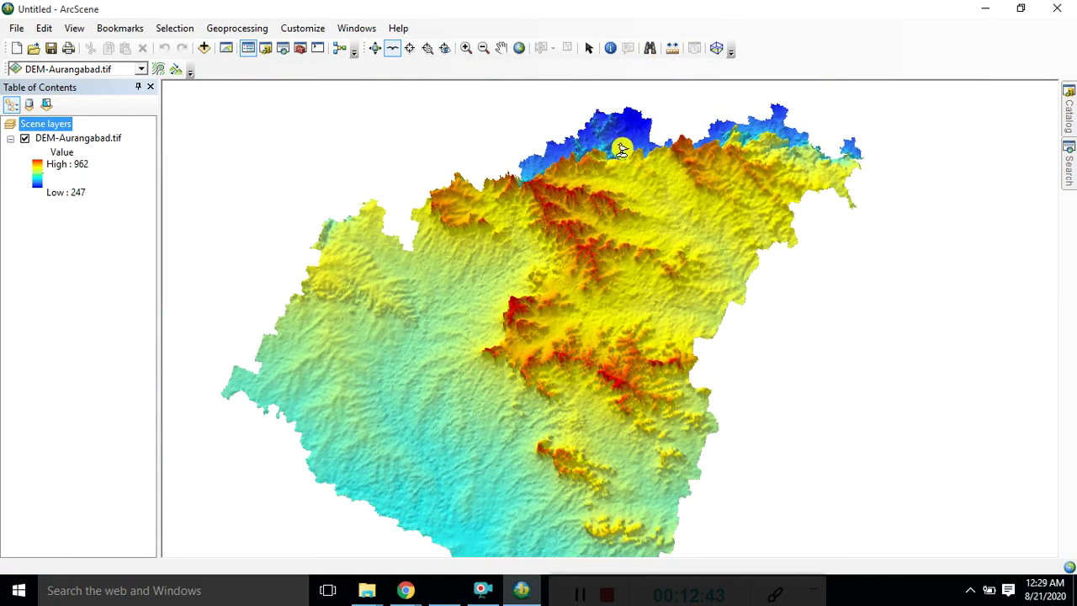
click(672, 49)
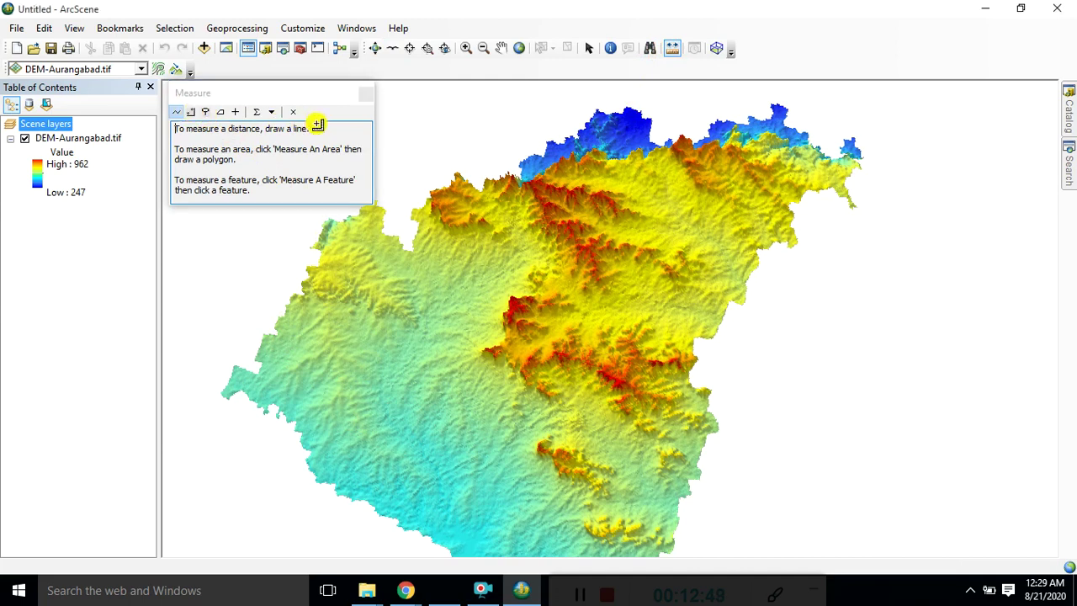
- Close Measure, then pan and orbit the DEM into an oblique view
click(371, 90)
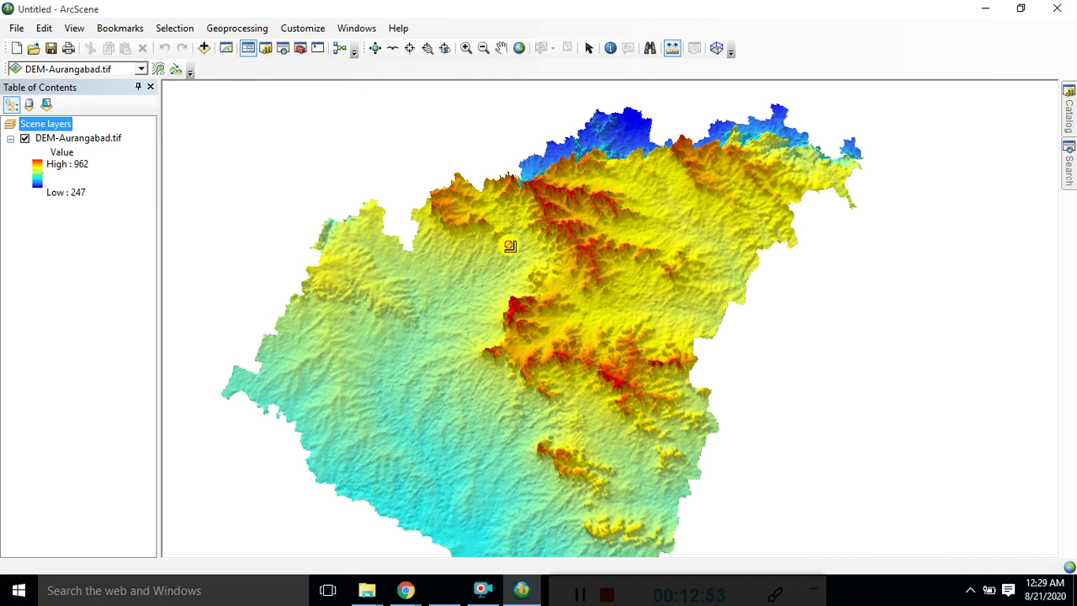
click(501, 48)
drag(581, 447, 721, 413)
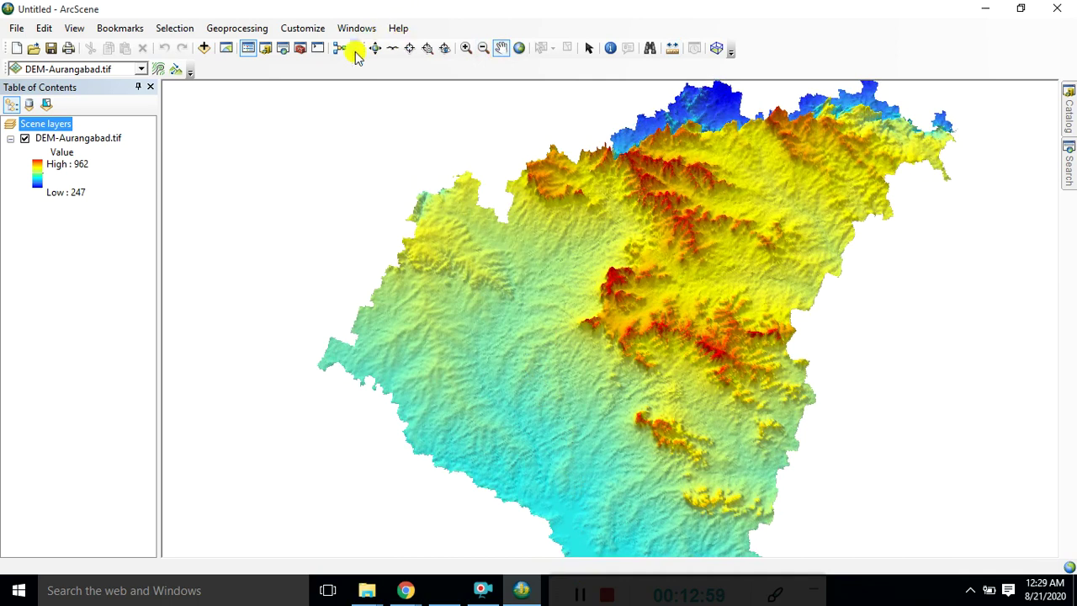
mouse_move(668, 499)
mouse_down()
mouse_move(642, 464)
mouse_move(524, 420)
mouse_move(524, 404)
mouse_move(490, 524)
mouse_move(582, 476)
mouse_move(606, 403)
mouse_move(584, 469)
mouse_move(541, 424)
mouse_move(536, 346)
mouse_up()
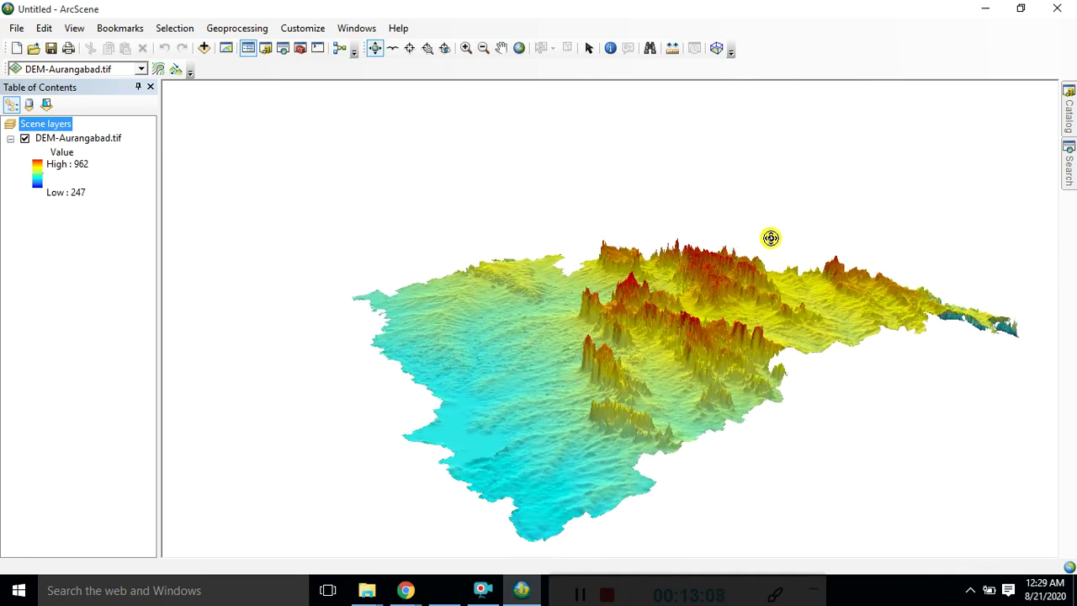
- Reopen Scene Properties and accept them, keeping vertical exaggeration 26.6437
right_click(52, 126)
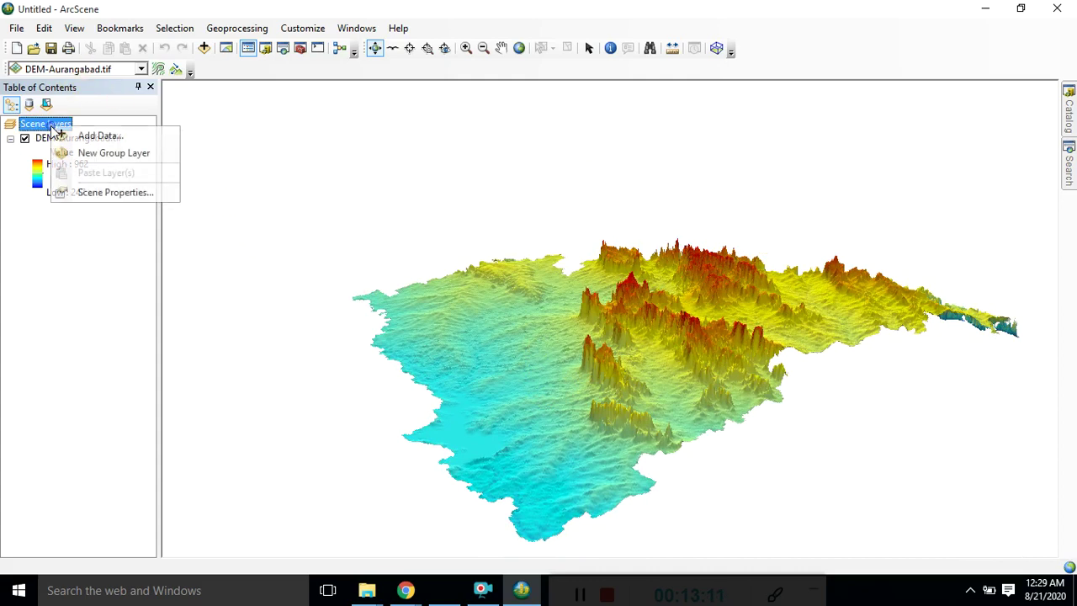
click(84, 190)
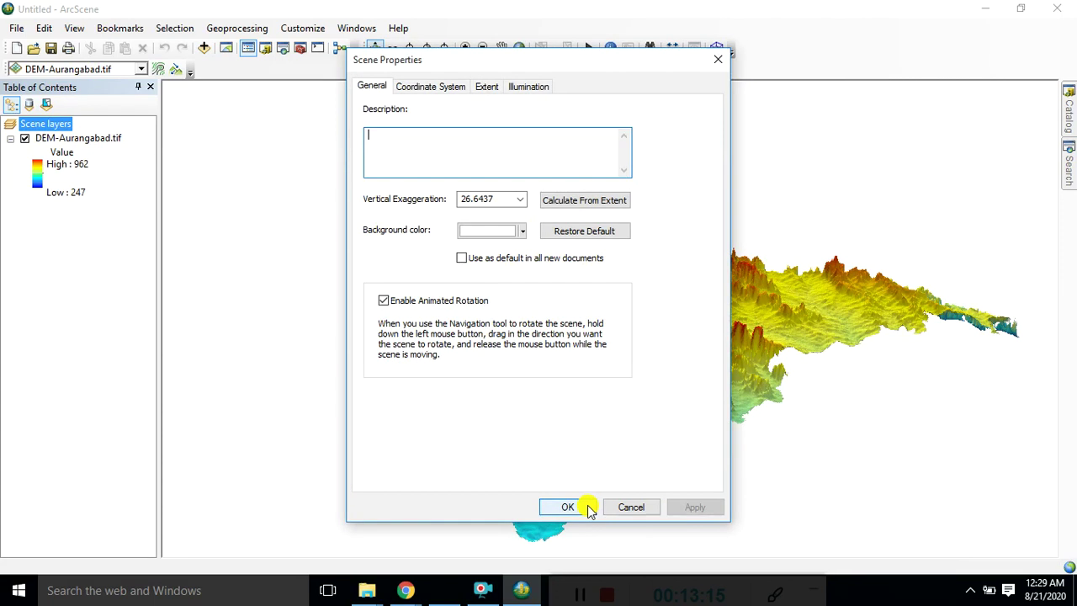
click(646, 508)
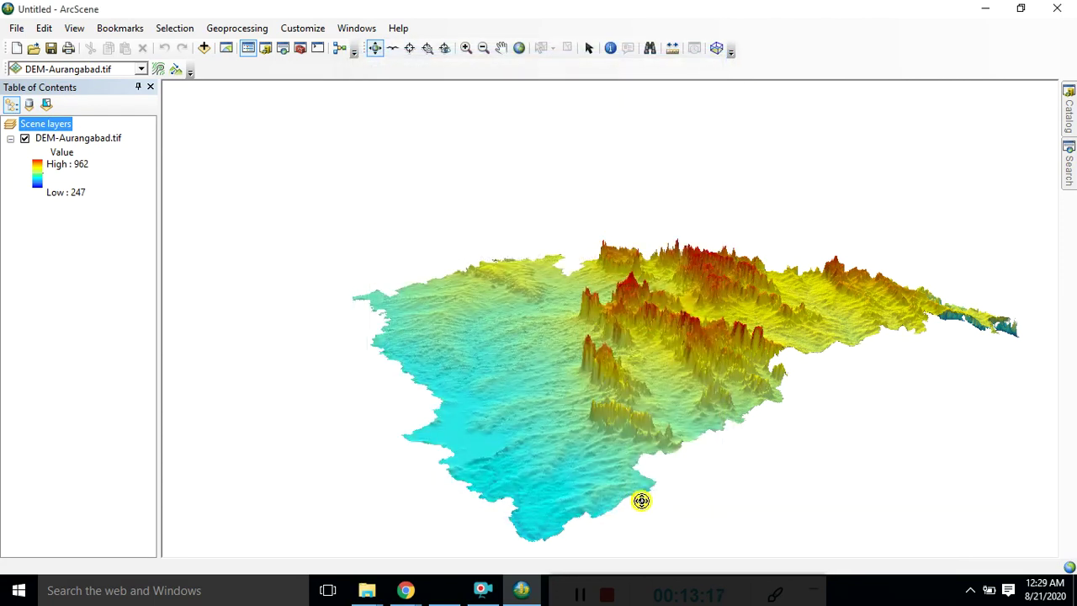